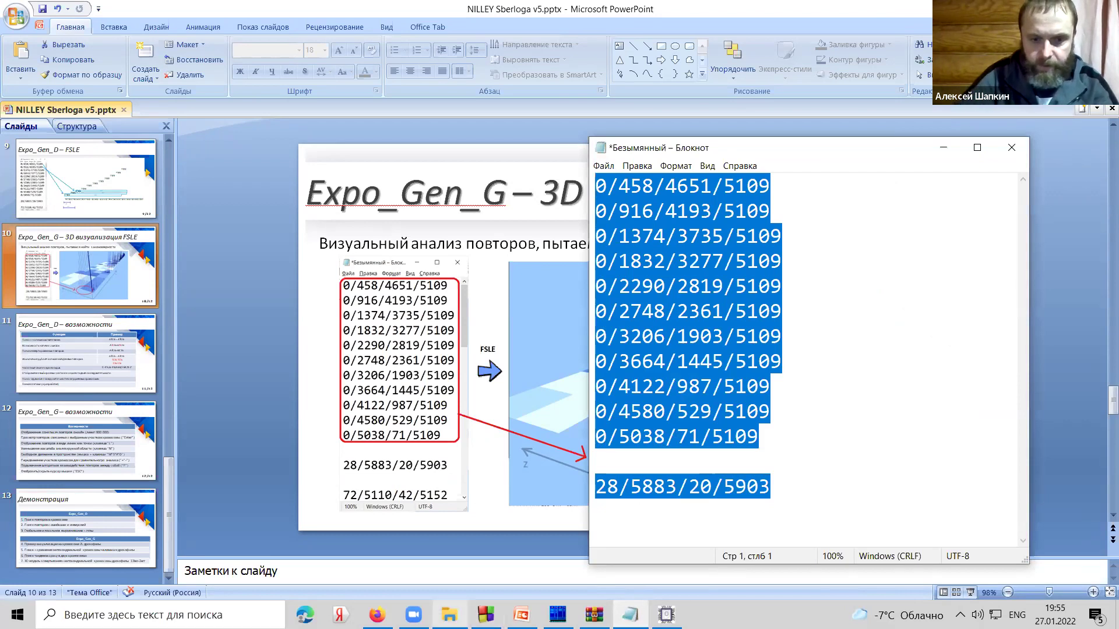
- Open the MUX_mitoxondr_19524.fasta file from the DNA folder inside Progi
click(449, 614)
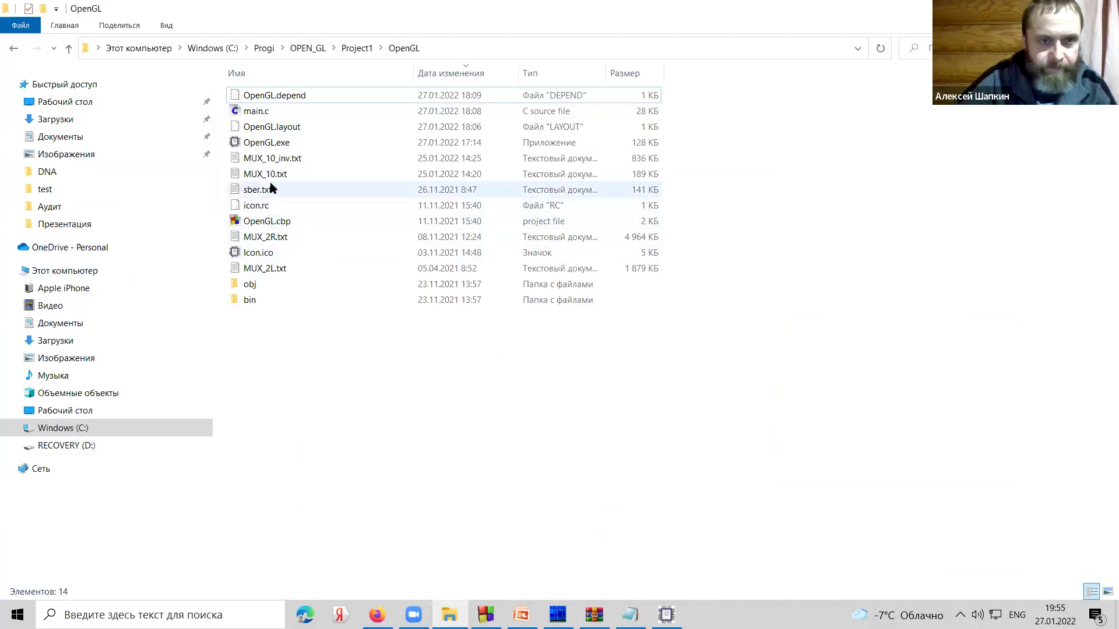
click(274, 50)
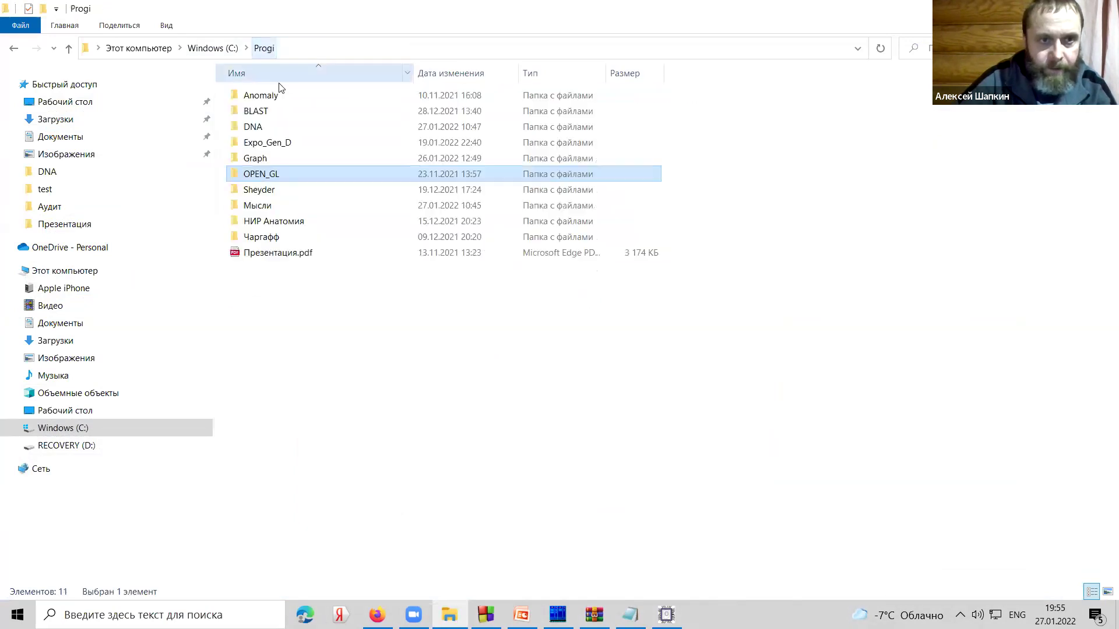
double_click(271, 126)
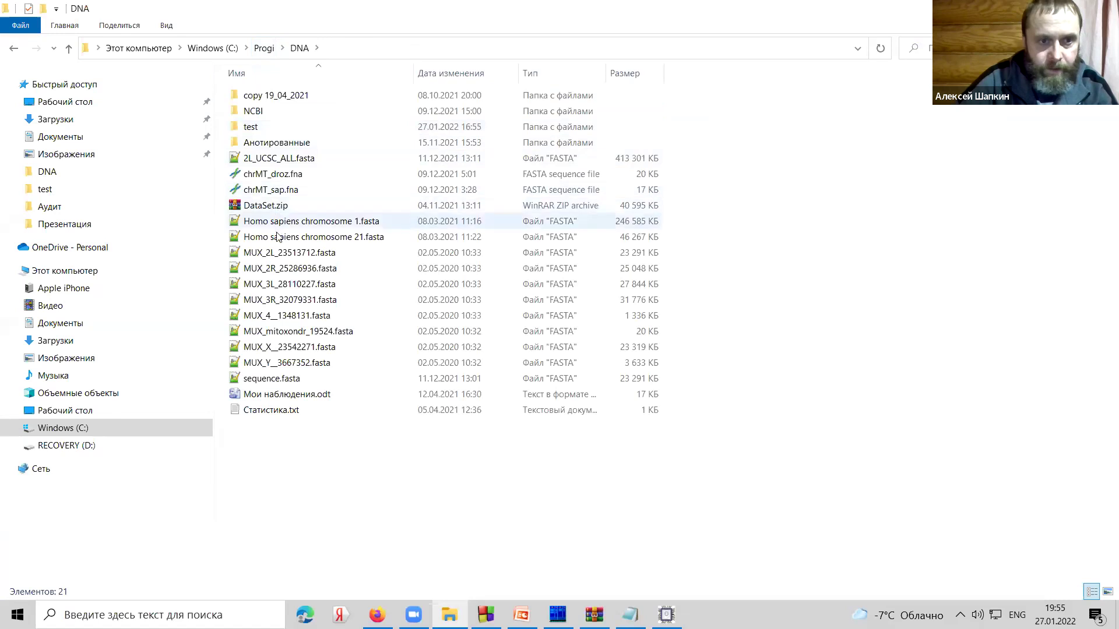
double_click(293, 336)
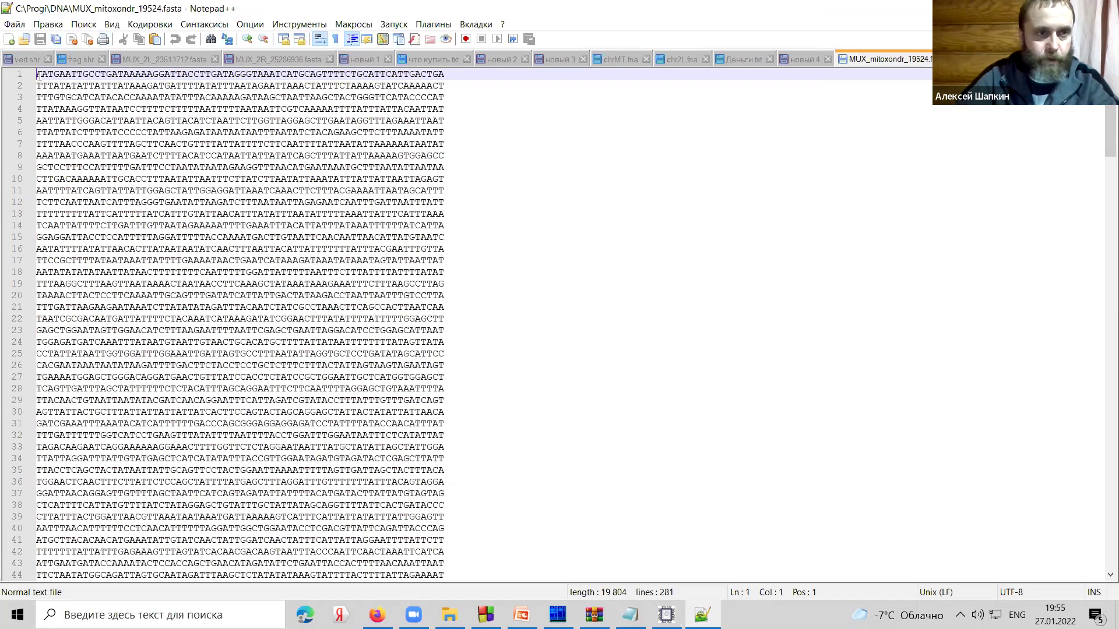
- Highlight the opening fragment AATGAATTGCCTGA in the first line of the mitochondrial sequence
drag(37, 75, 159, 74)
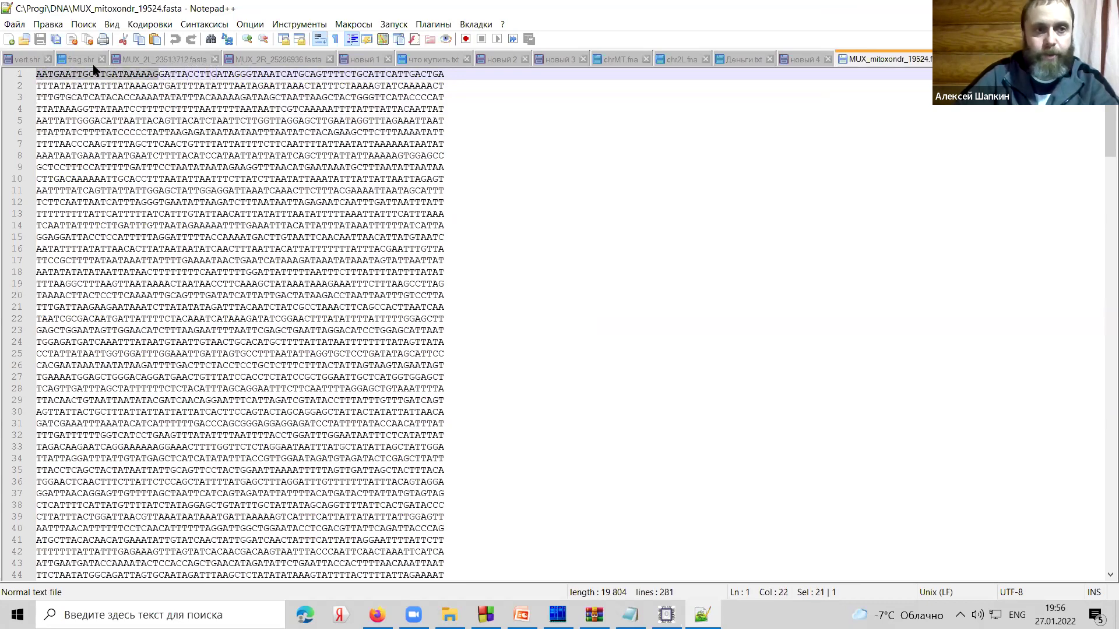
click(60, 74)
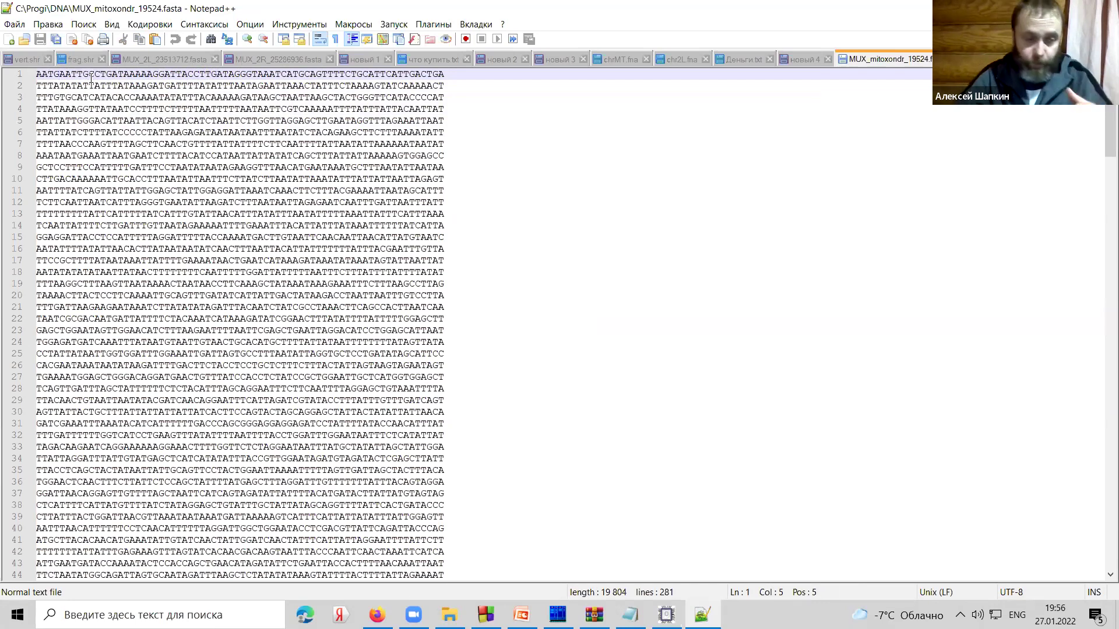
click(30, 74)
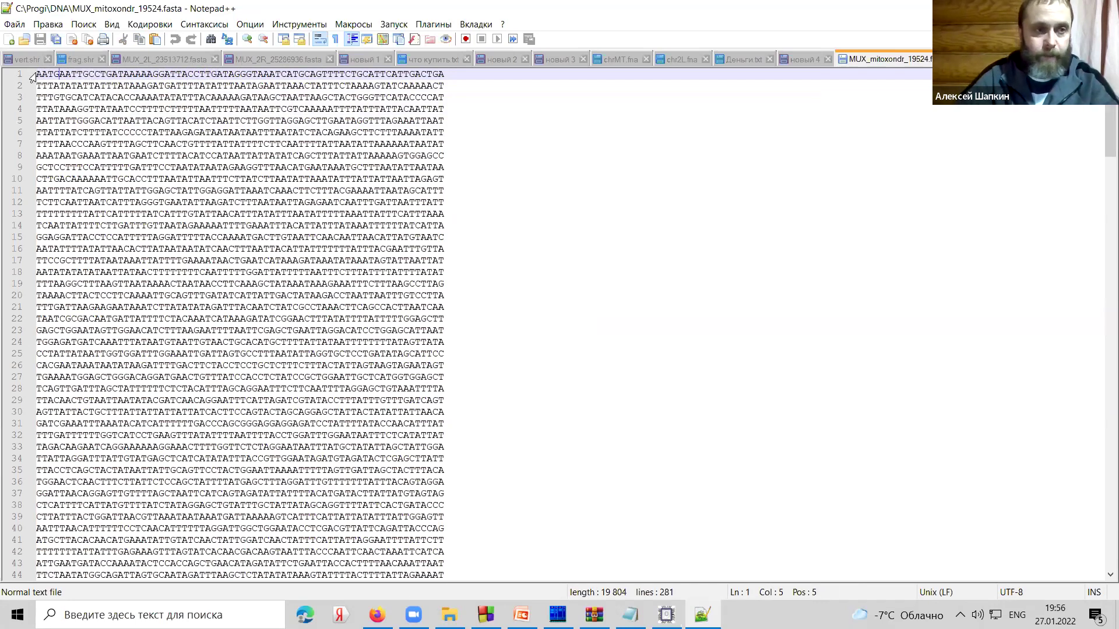
double_click(80, 73)
click(75, 73)
drag(37, 73, 119, 74)
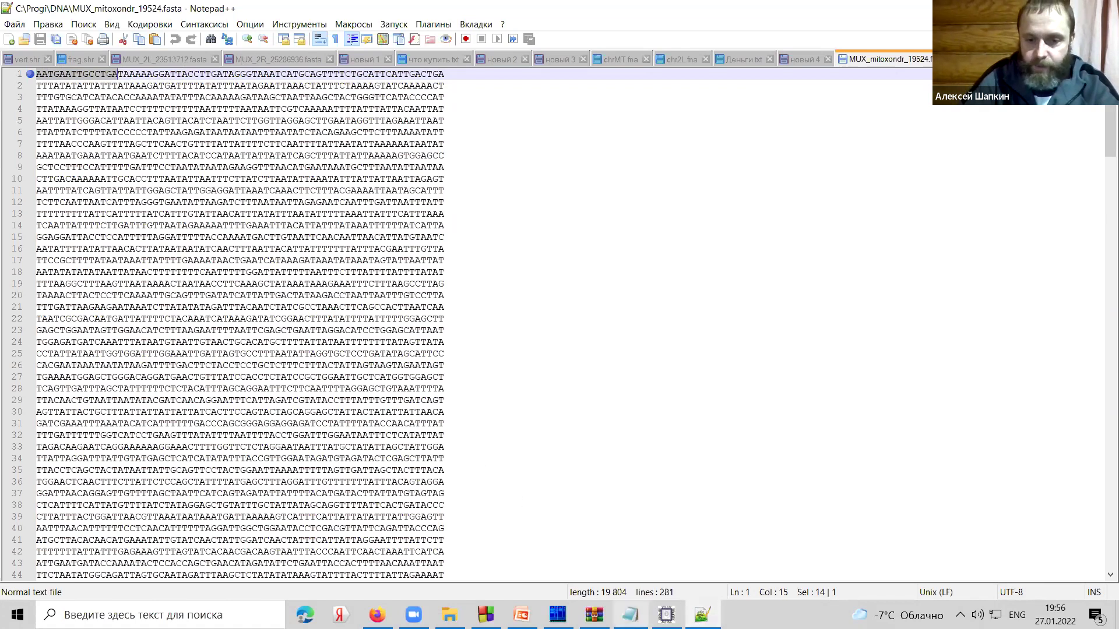
- In the Notepad list, set the third value of the first line to 23 and of the second line to 14
click(630, 615)
click(624, 208)
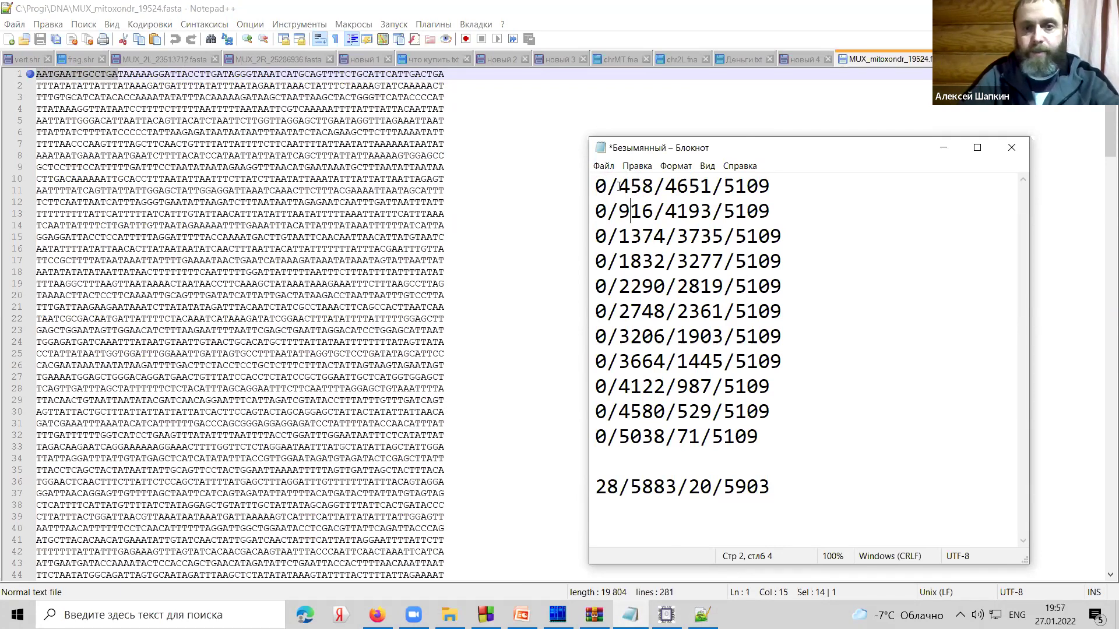
drag(712, 186, 664, 187)
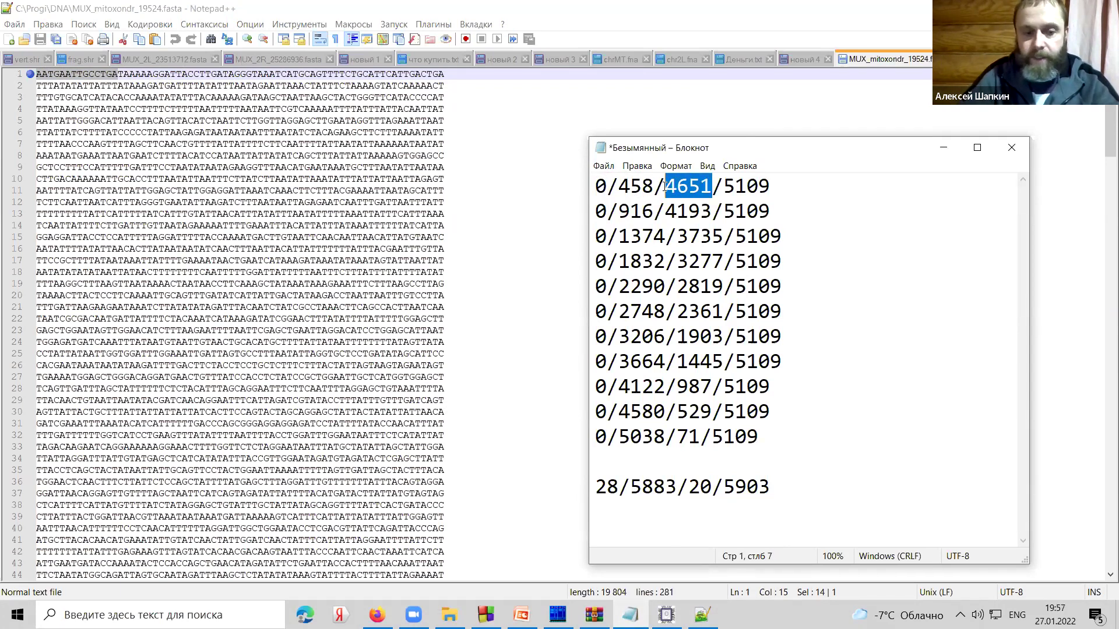
text(23)
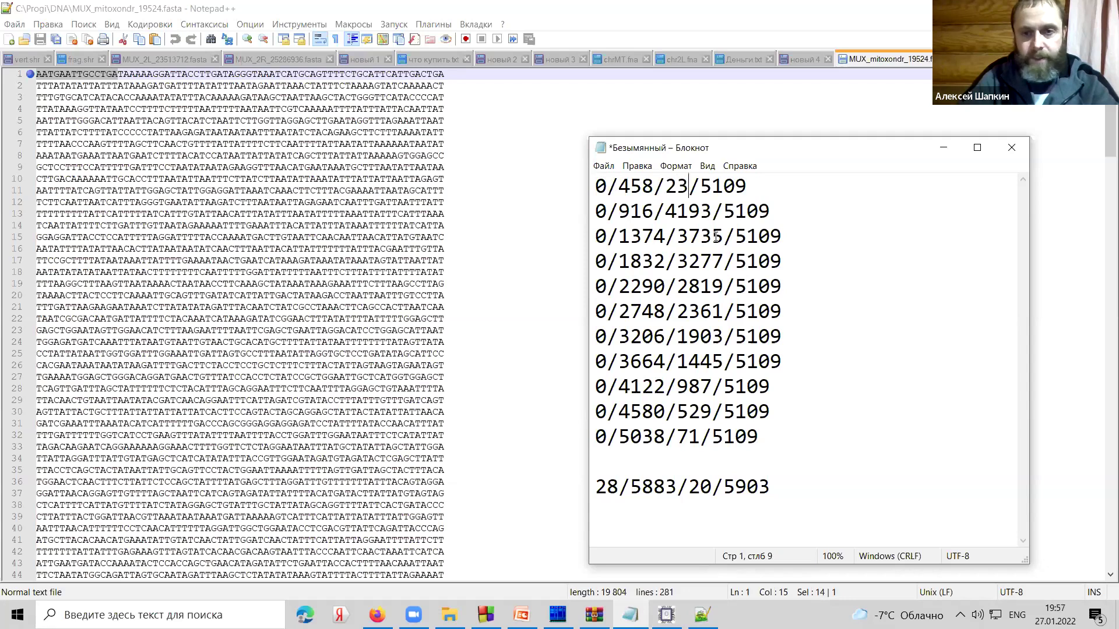
drag(712, 211, 664, 211)
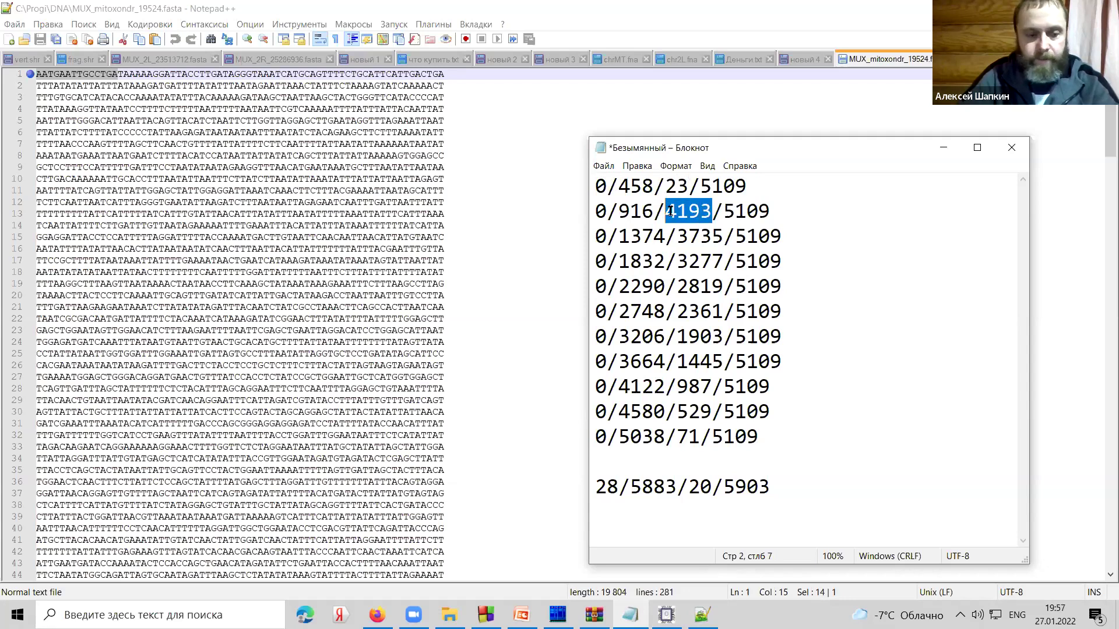
text(14)
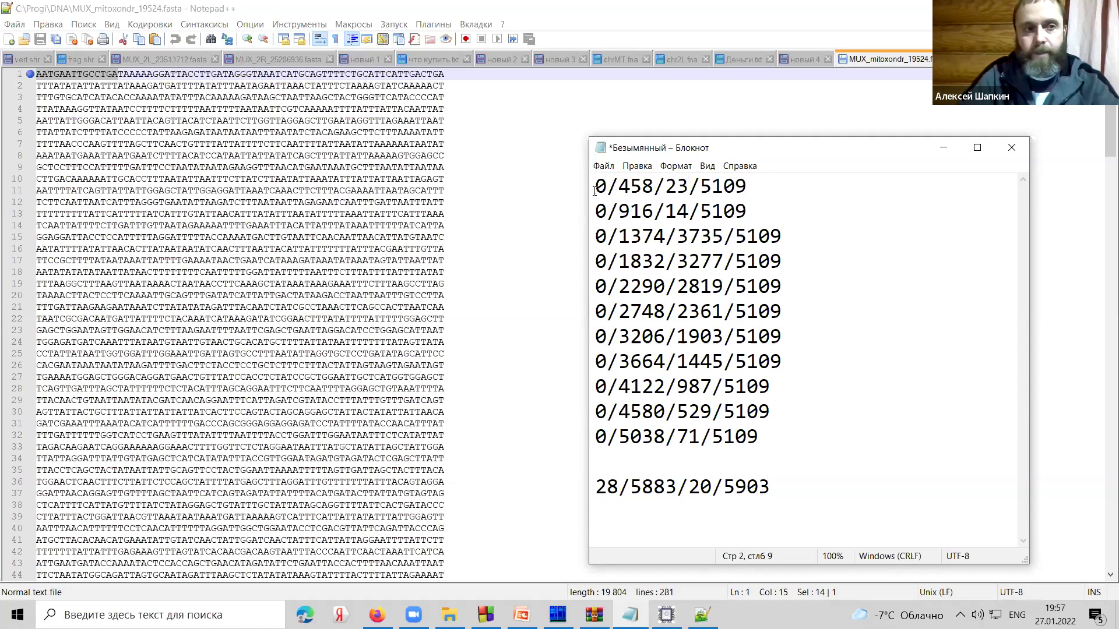
- Highlight the leading 0 and the second value of the first record, and the second value of the second record
drag(606, 186, 595, 186)
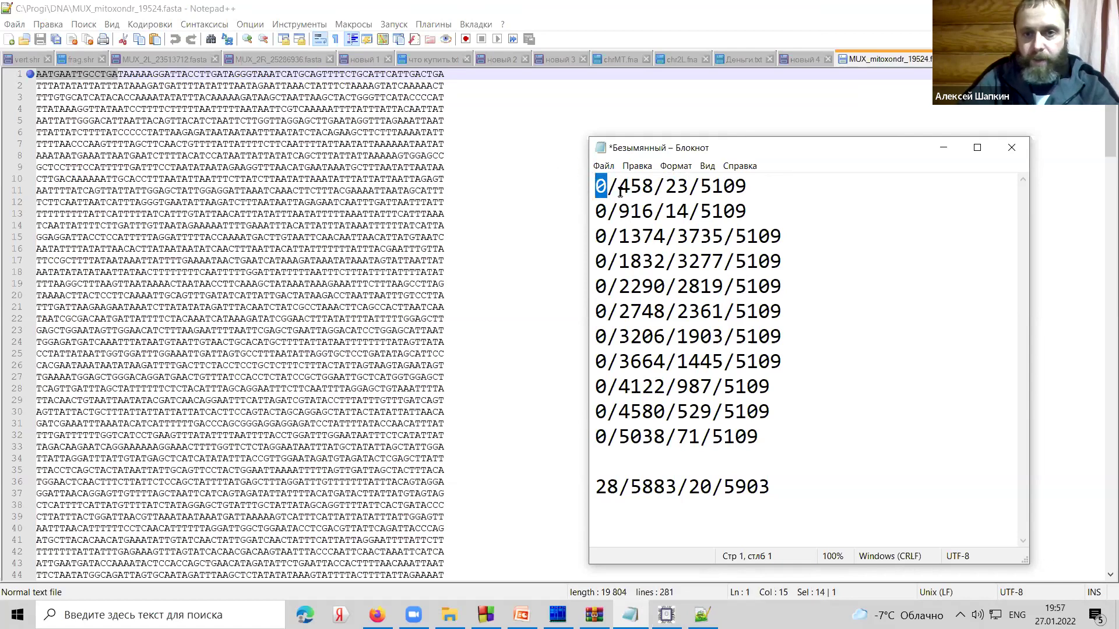
drag(617, 187, 654, 187)
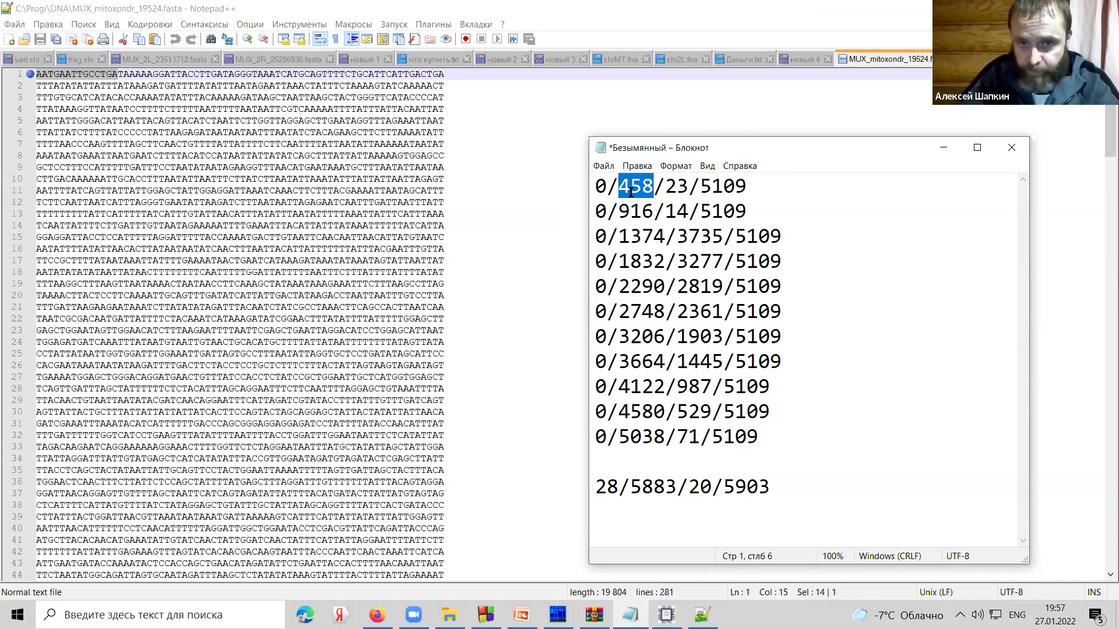
click(618, 214)
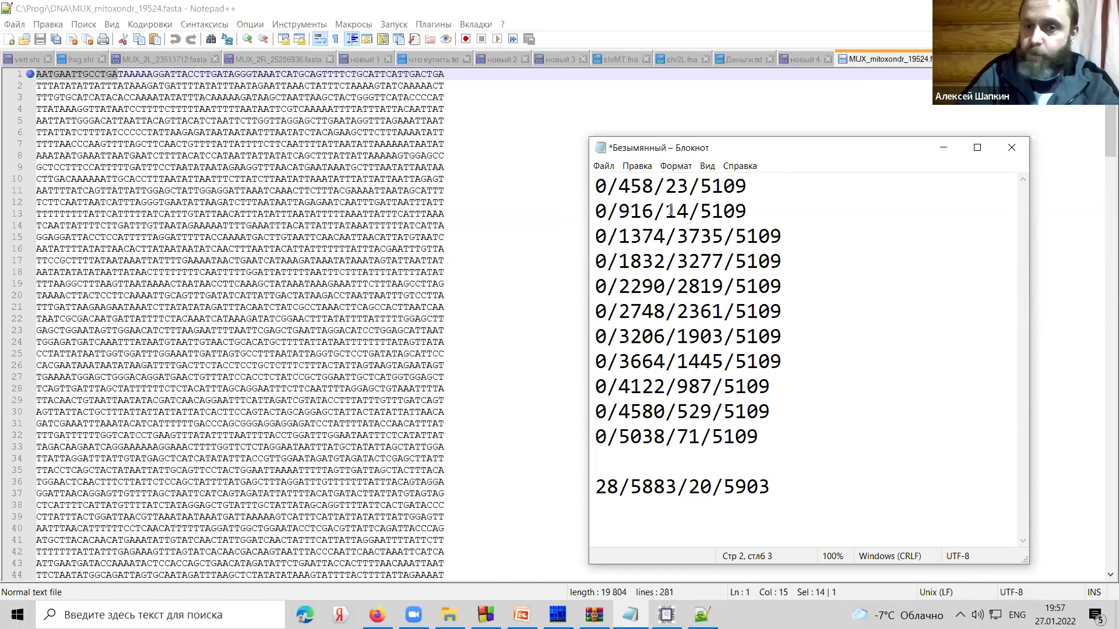
drag(618, 211, 654, 212)
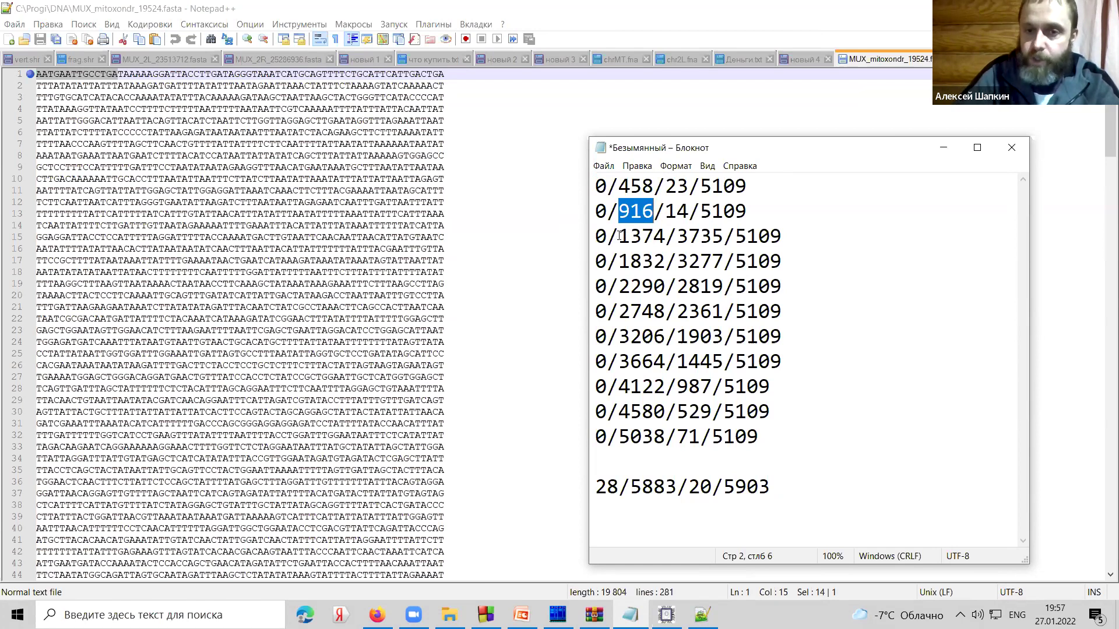
- Shorten the third value of the third record to 373
drag(619, 236, 669, 237)
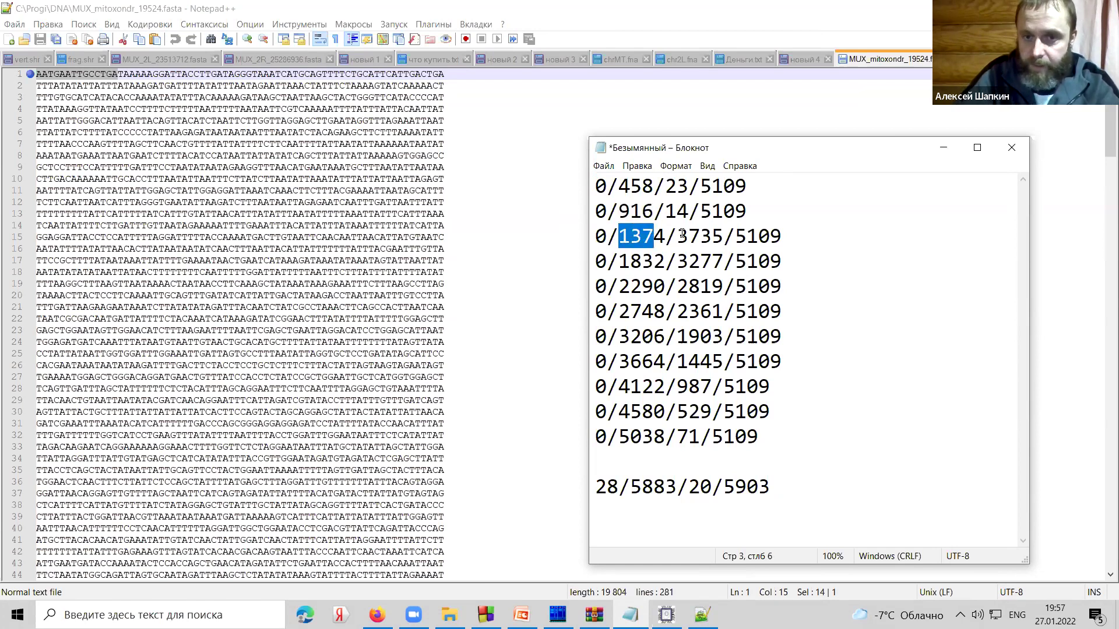
click(719, 243)
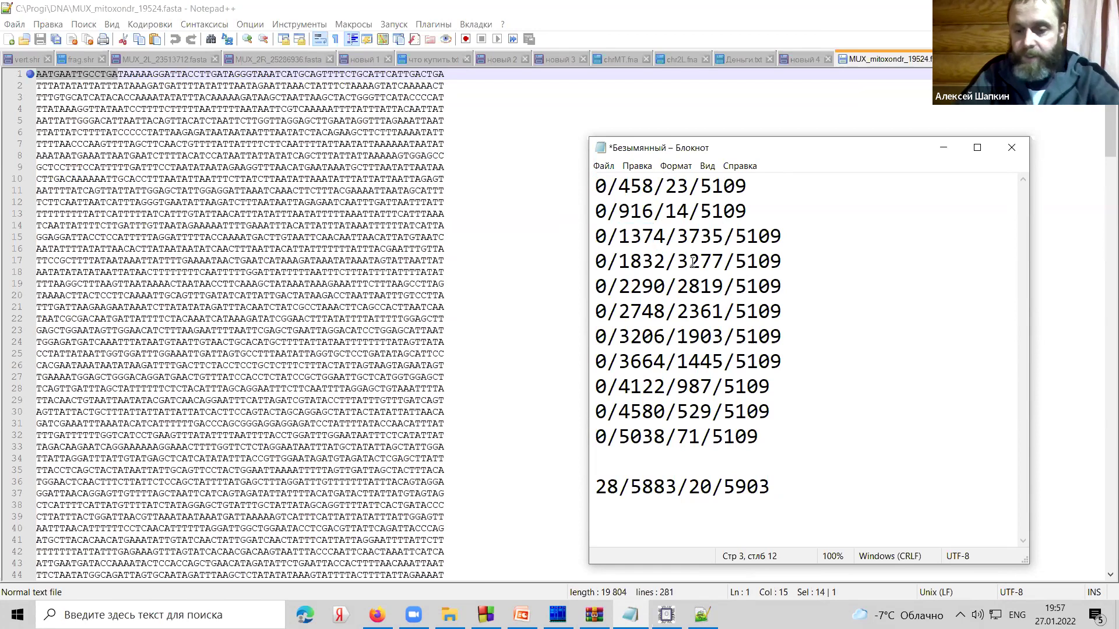
key(BackSpace)
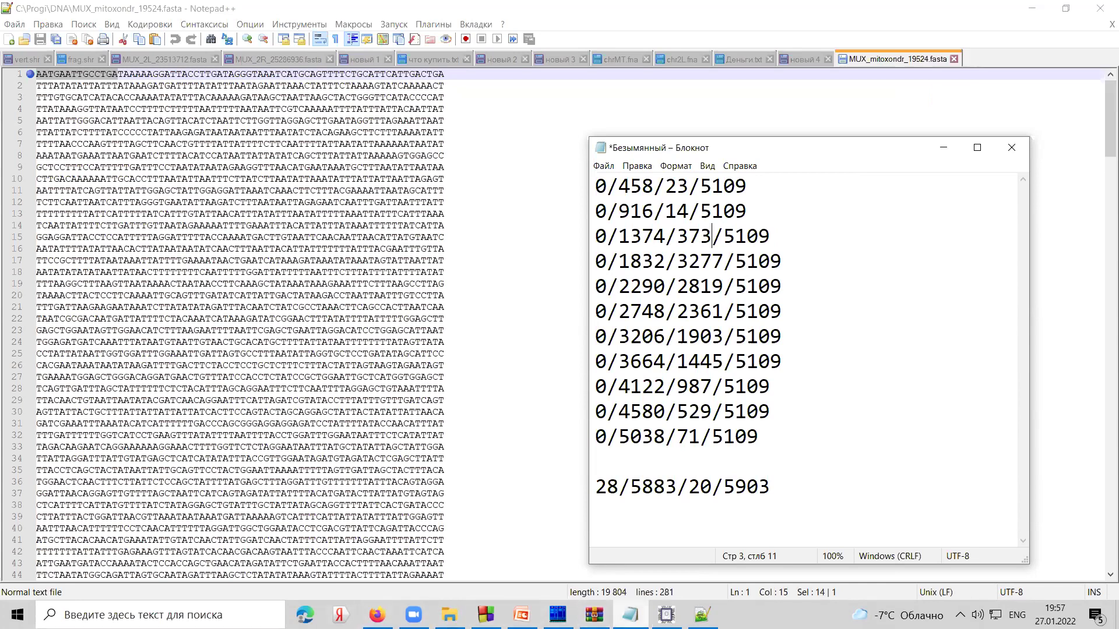
- Compare the first record's leading 0 with the opening fragment AATGAATTGCCTGATAA of the sequence file, highlighting both
mouse_move(630, 615)
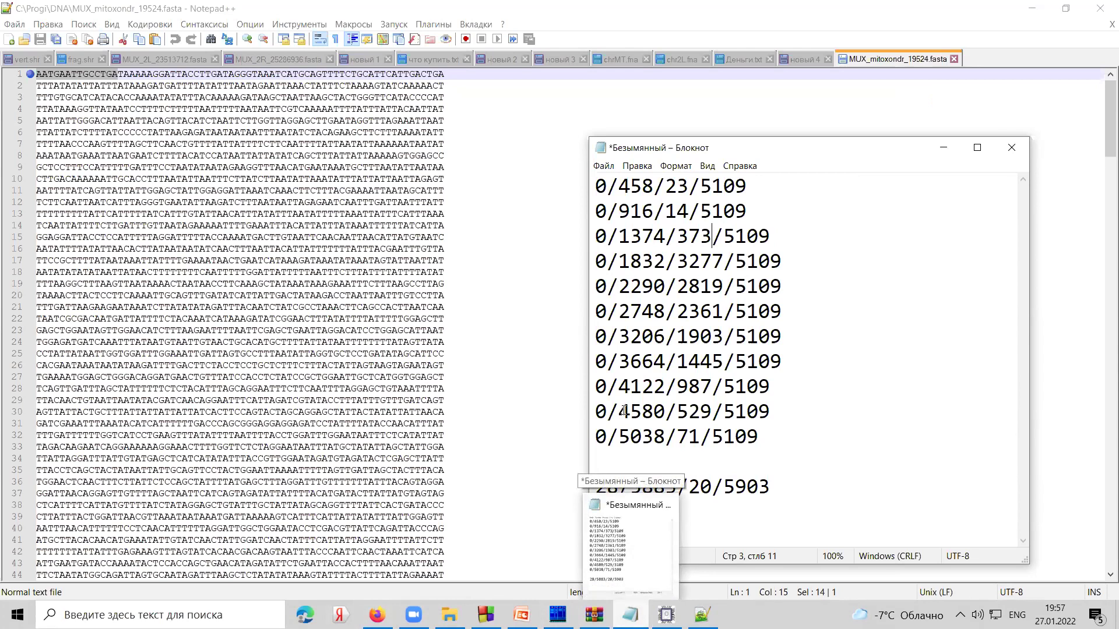
click(699, 311)
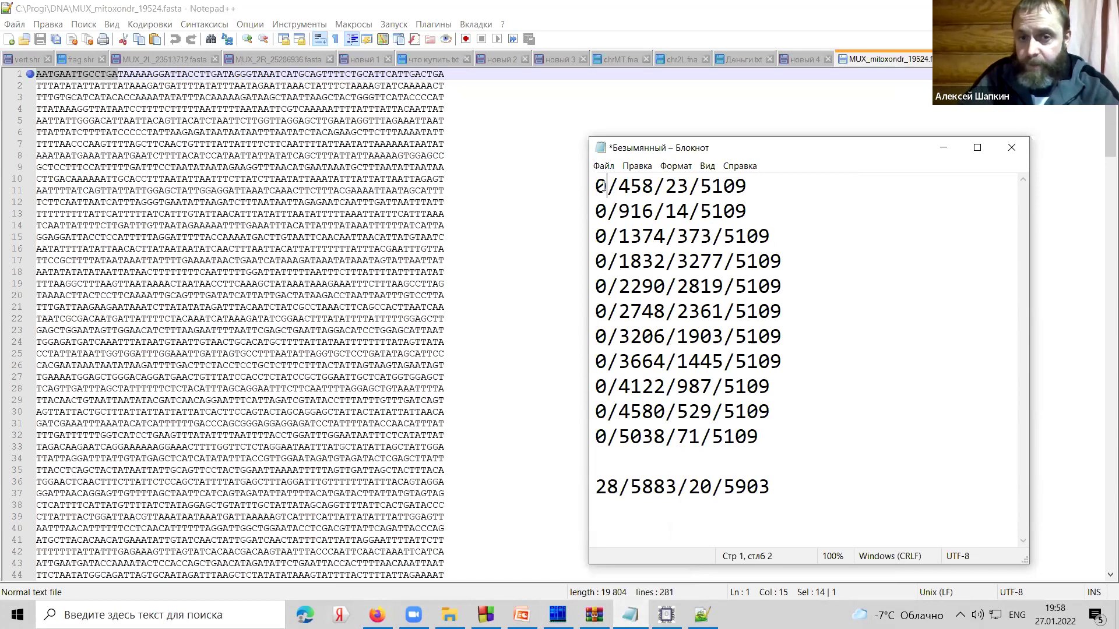
drag(608, 186, 595, 187)
click(140, 97)
drag(135, 75, 35, 75)
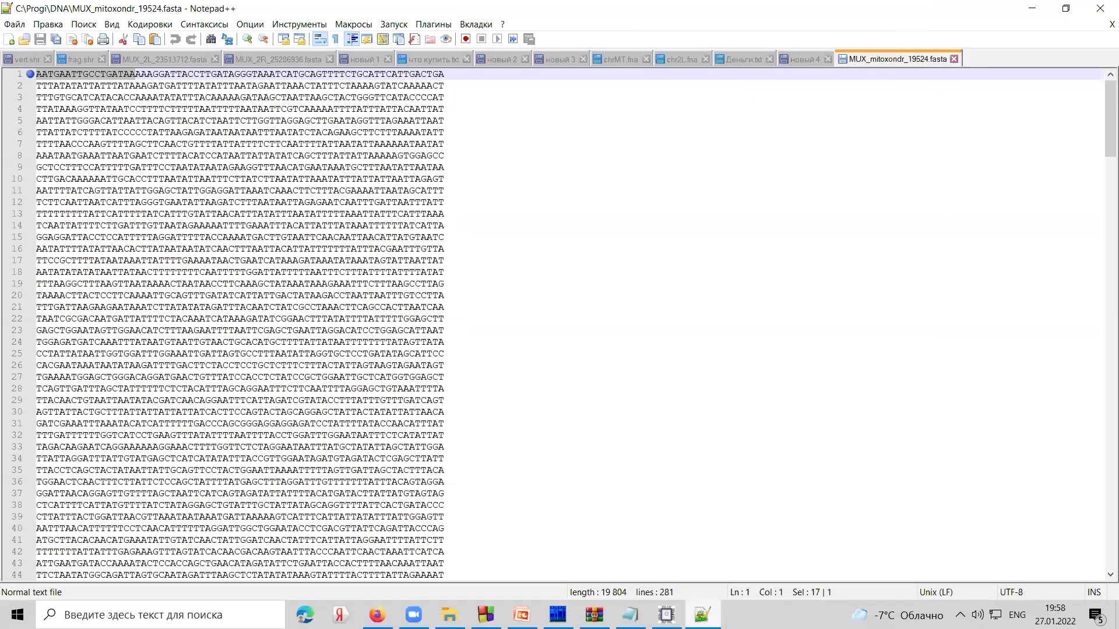
click(1052, 8)
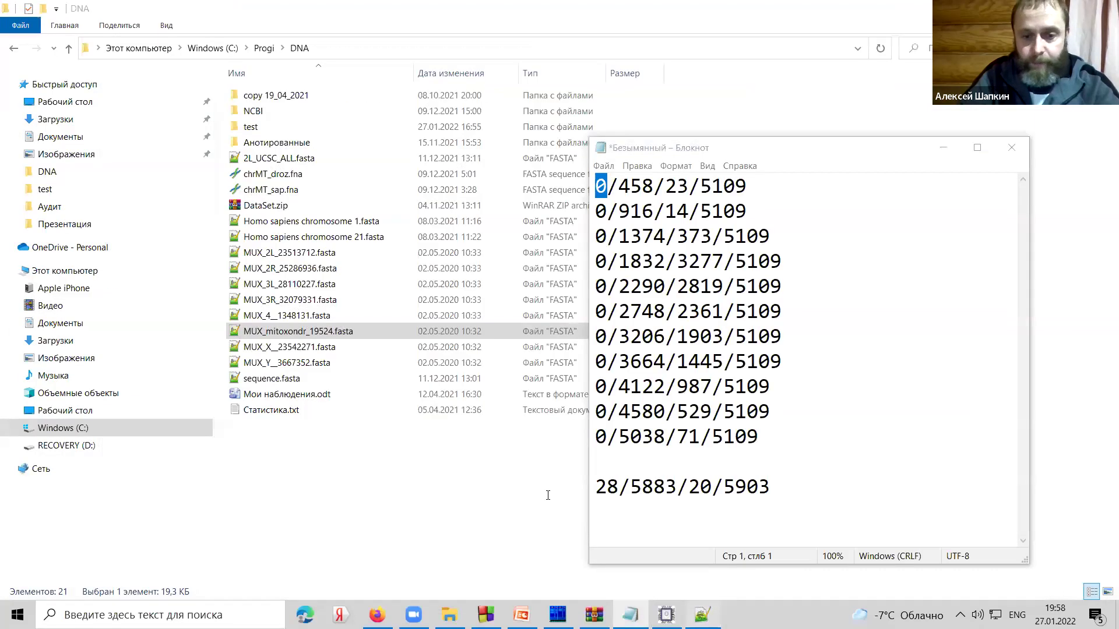
click(702, 615)
click(630, 615)
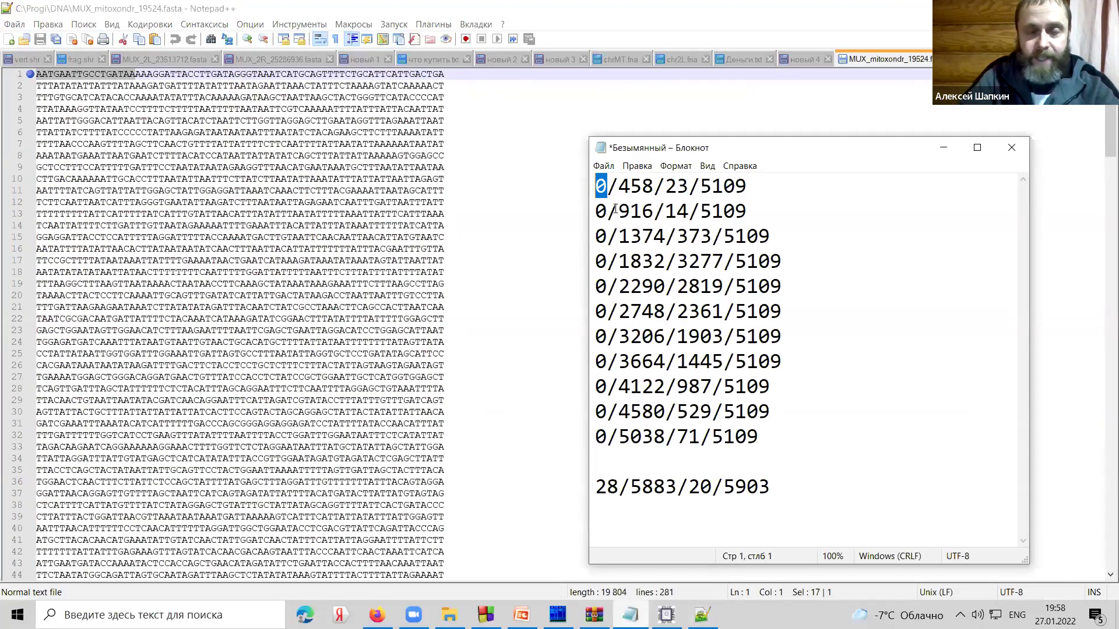
- Highlight the second values of the first three records, then the whole block of records starting with 0
drag(654, 192, 627, 193)
double_click(639, 209)
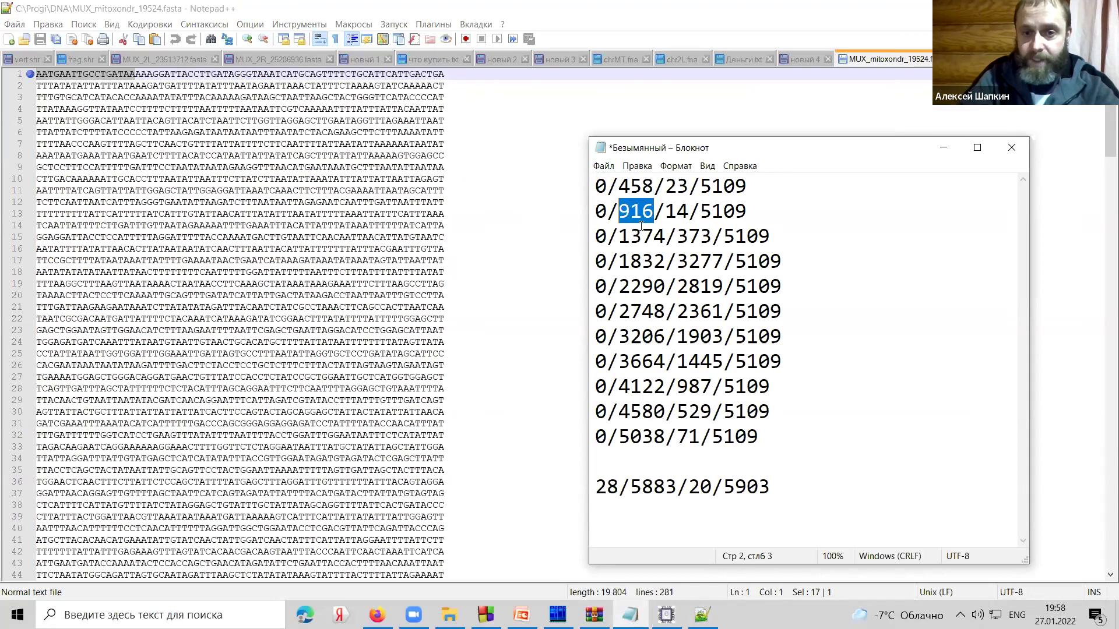
double_click(641, 236)
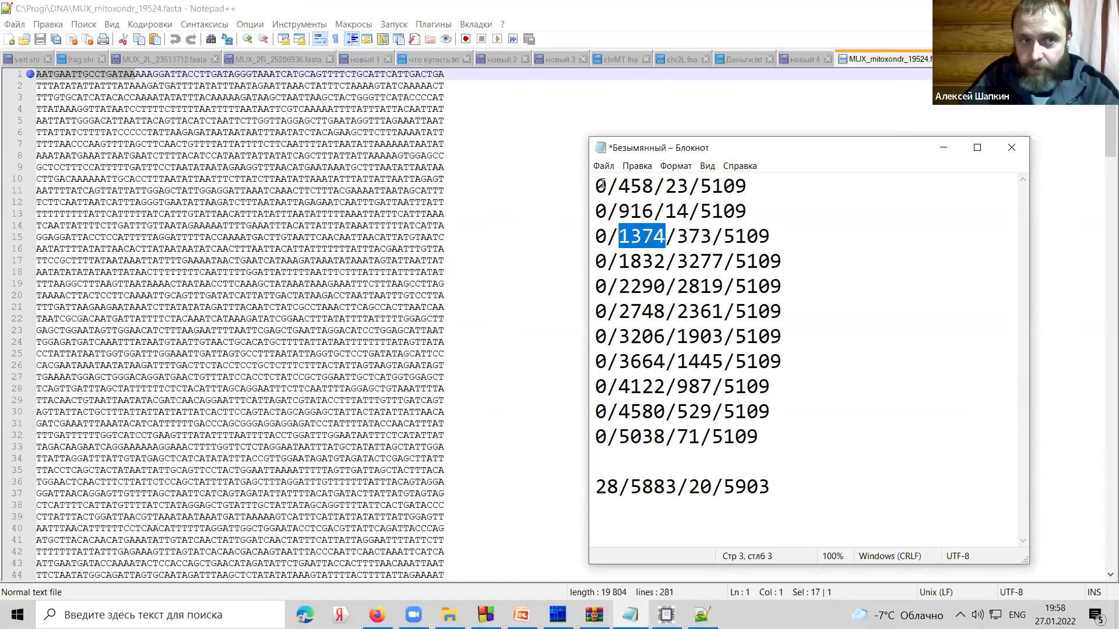
drag(752, 436, 547, 172)
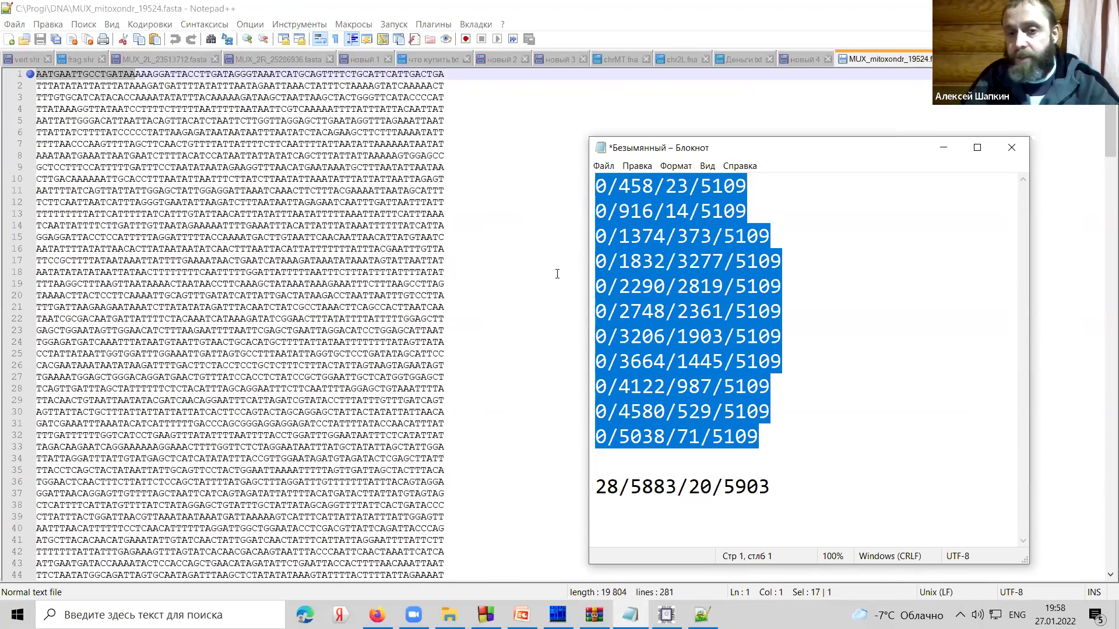
- Add the record 0/948539/324 below the 0/5038/71/5109 line, followed by a new empty line
click(617, 458)
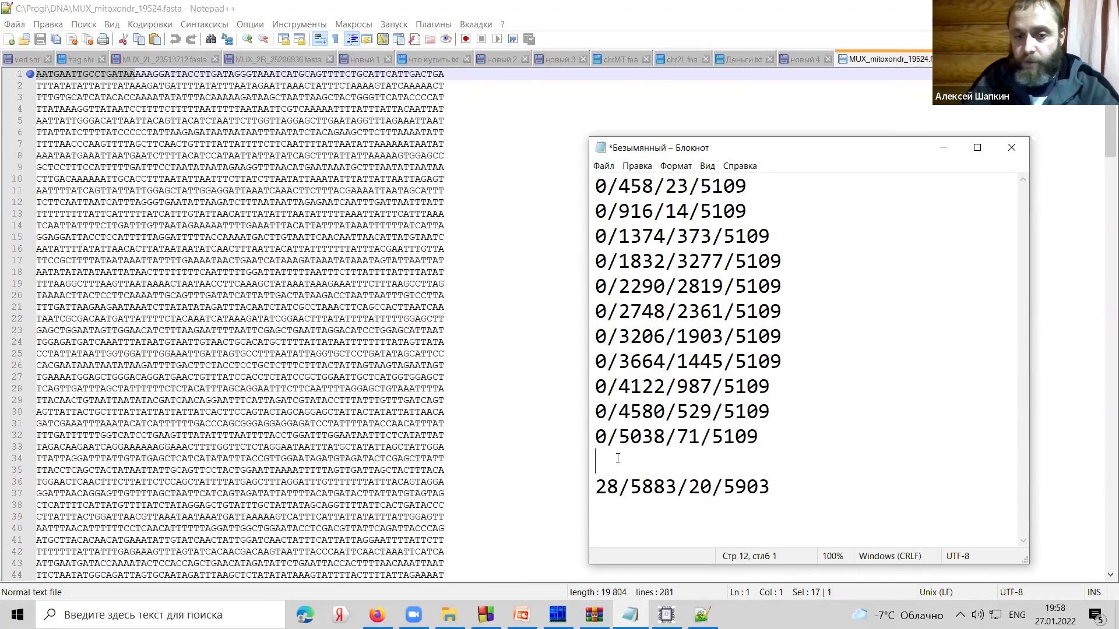
text(0/)
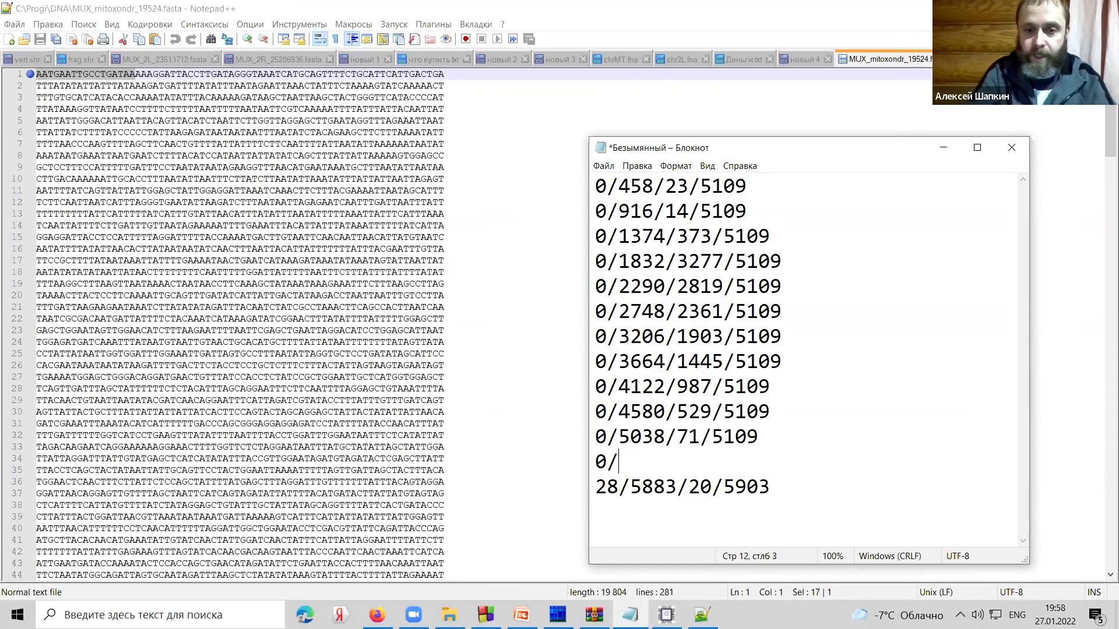
key(Return)
key(Left)
key(alt+shift)
text(948539.)
key(BackSpace)
key(alt+shift)
text(/324)
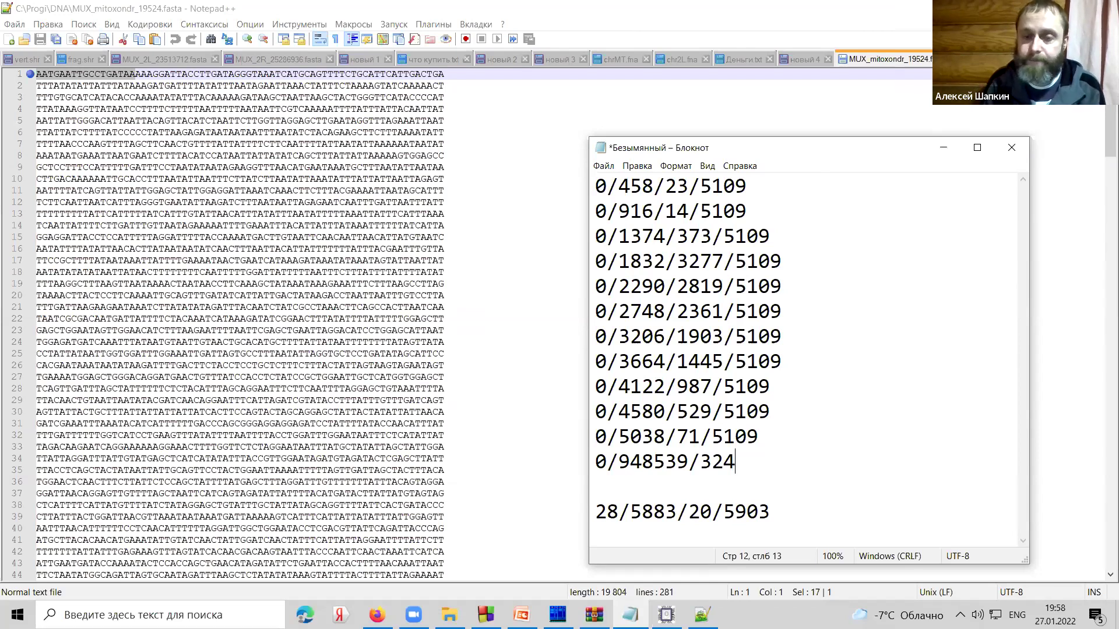
key(Return)
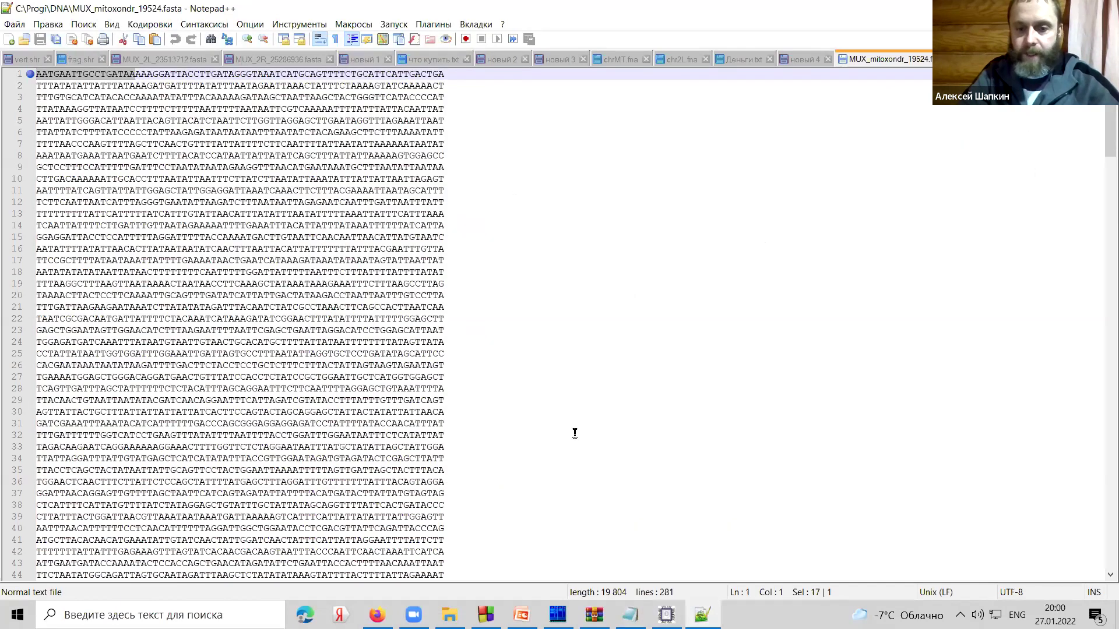
- Mark the 18th letter in the first sequence line and return to the Notepad list of records
click(631, 615)
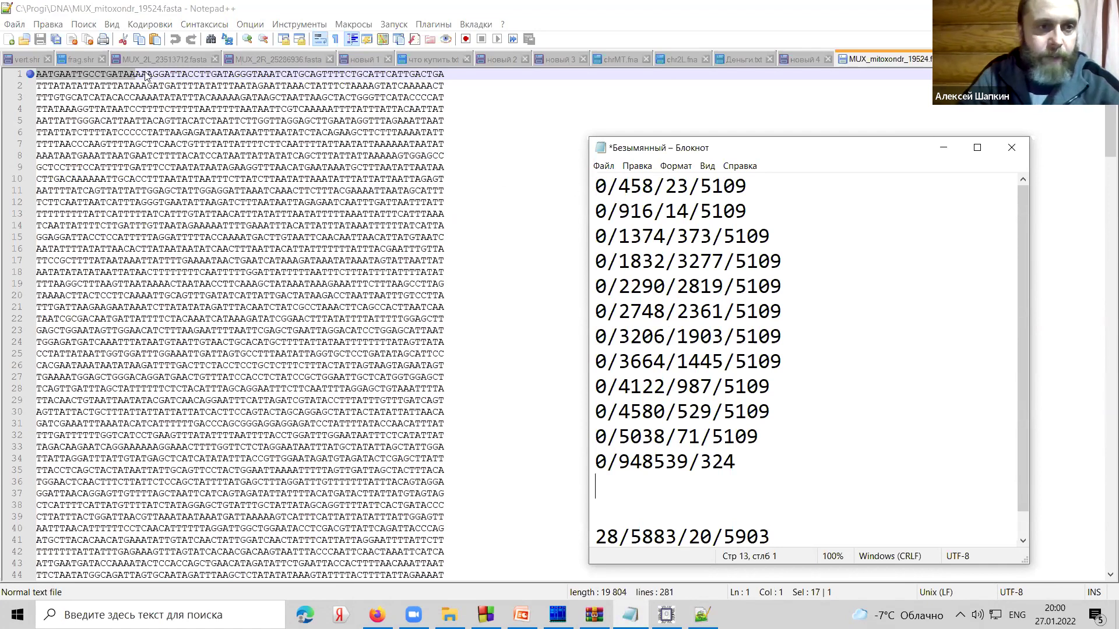
click(143, 76)
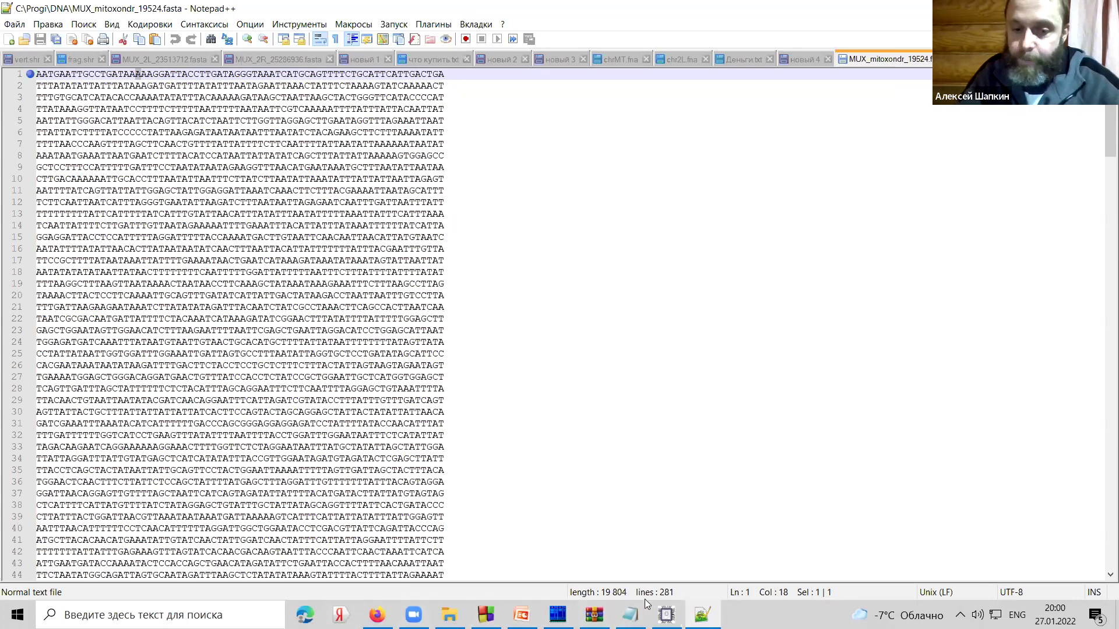
click(631, 613)
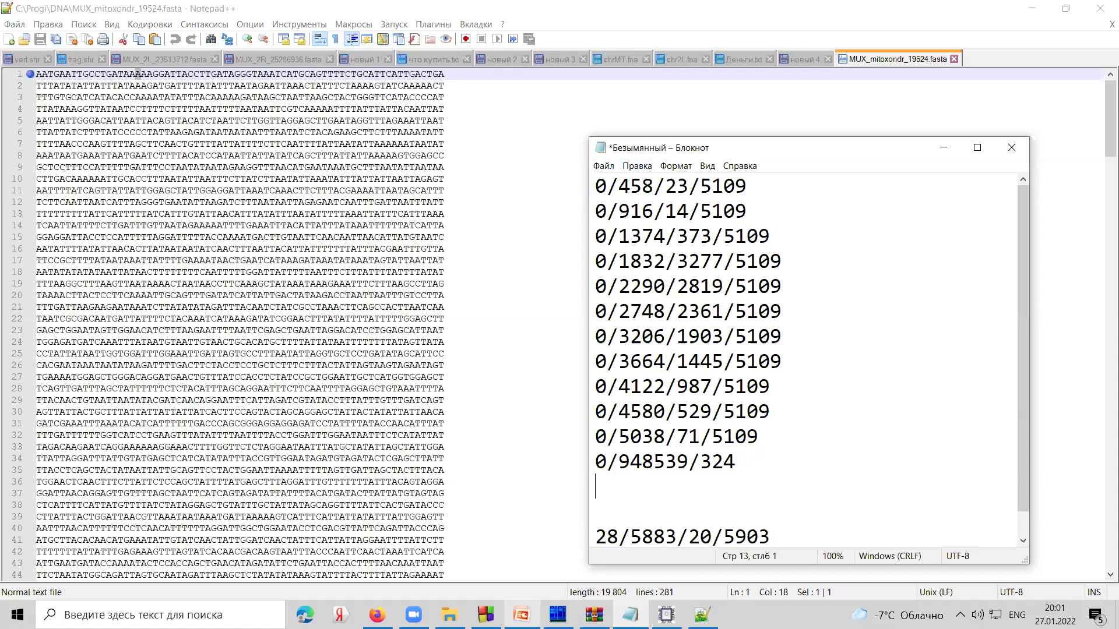
- Switch to Firefox, open the Expo_Gen_G archive from the nilley.ru development page in WinRAR and dismiss the licence notice
mouse_move(631, 615)
click(665, 386)
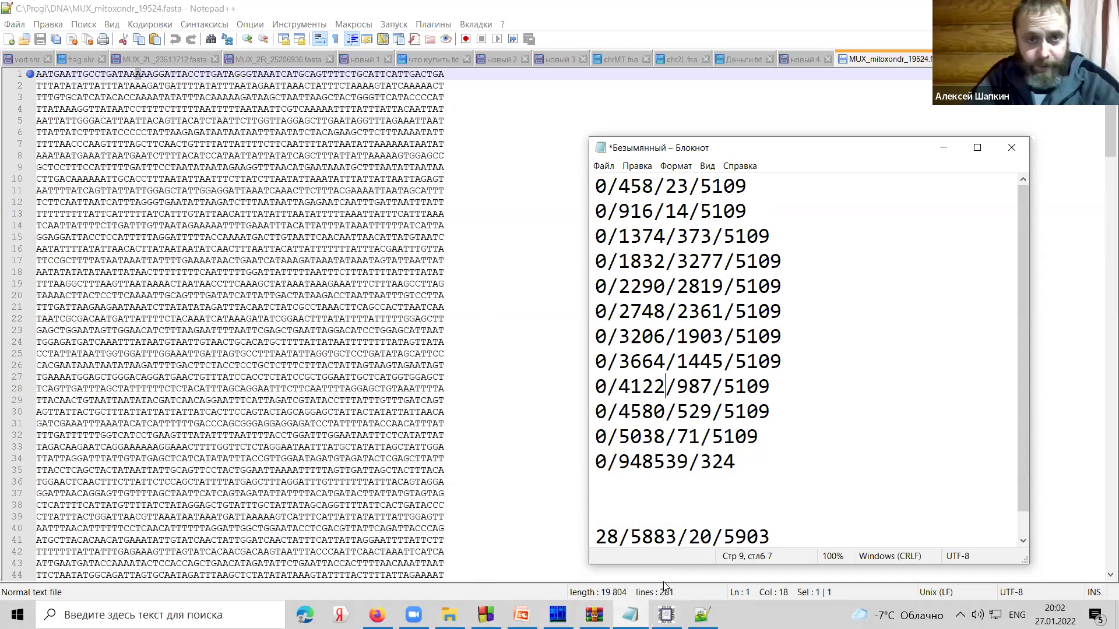
click(377, 615)
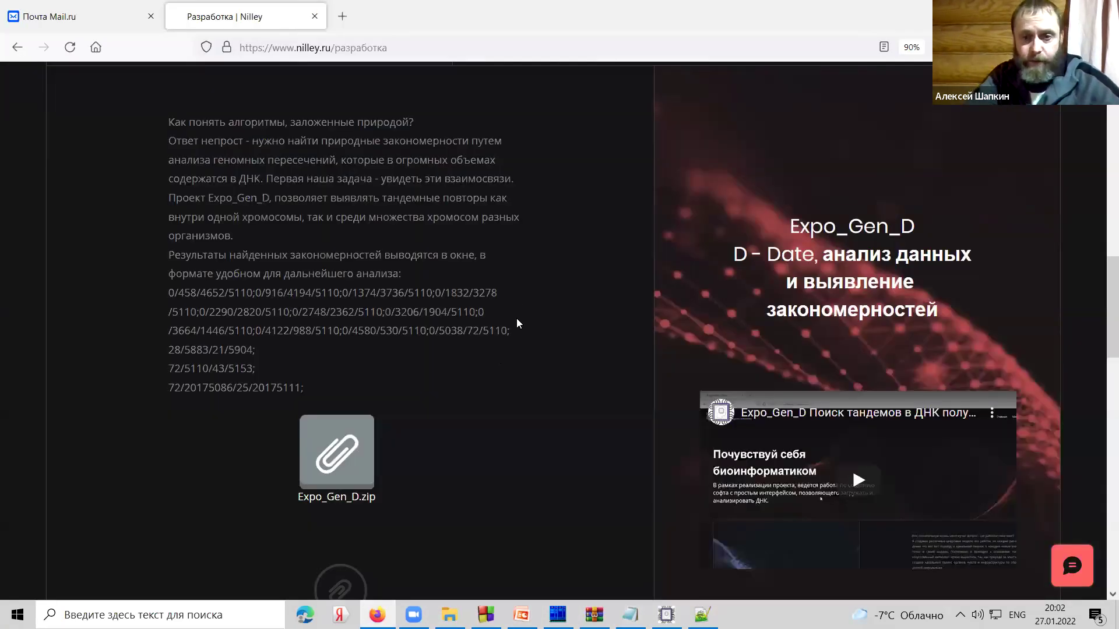
scroll(517, 318, down, 5)
scroll(516, 319, down, 5)
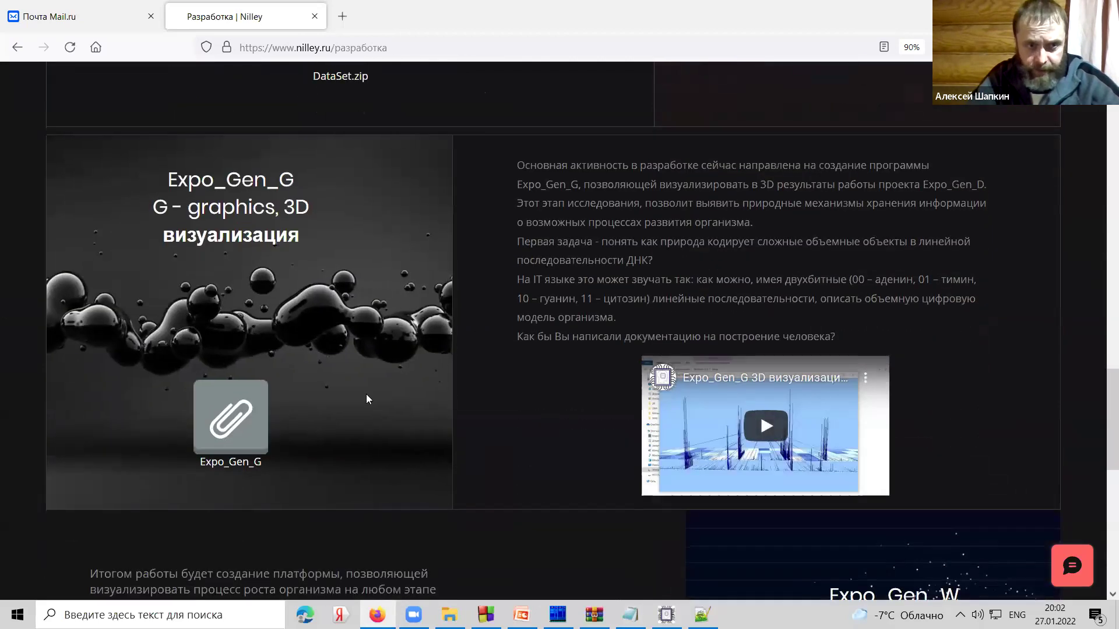
click(223, 423)
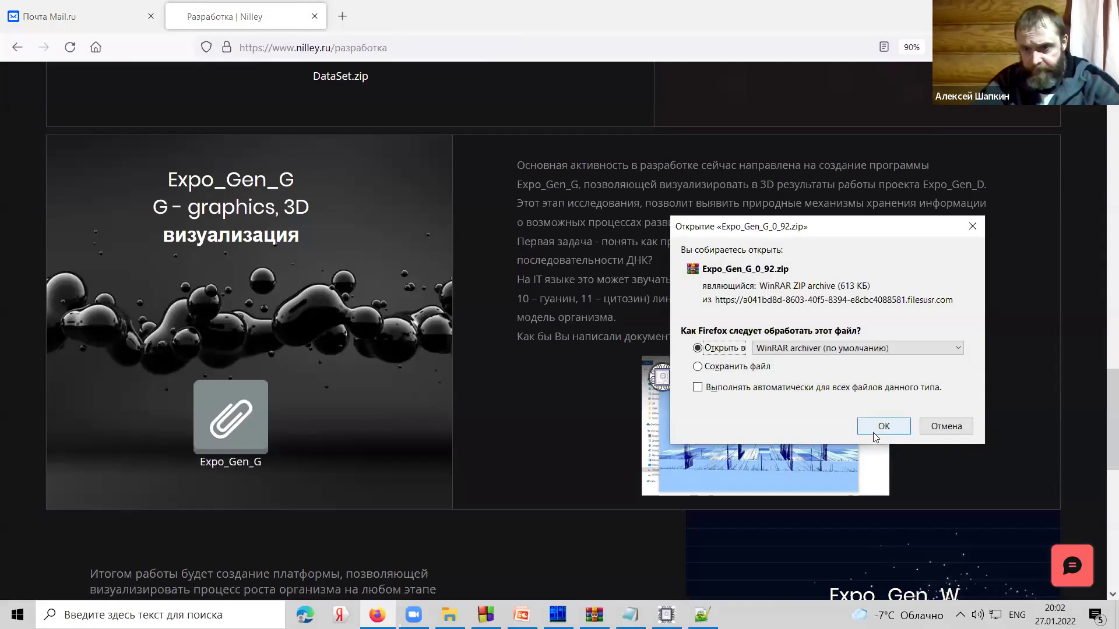
click(881, 426)
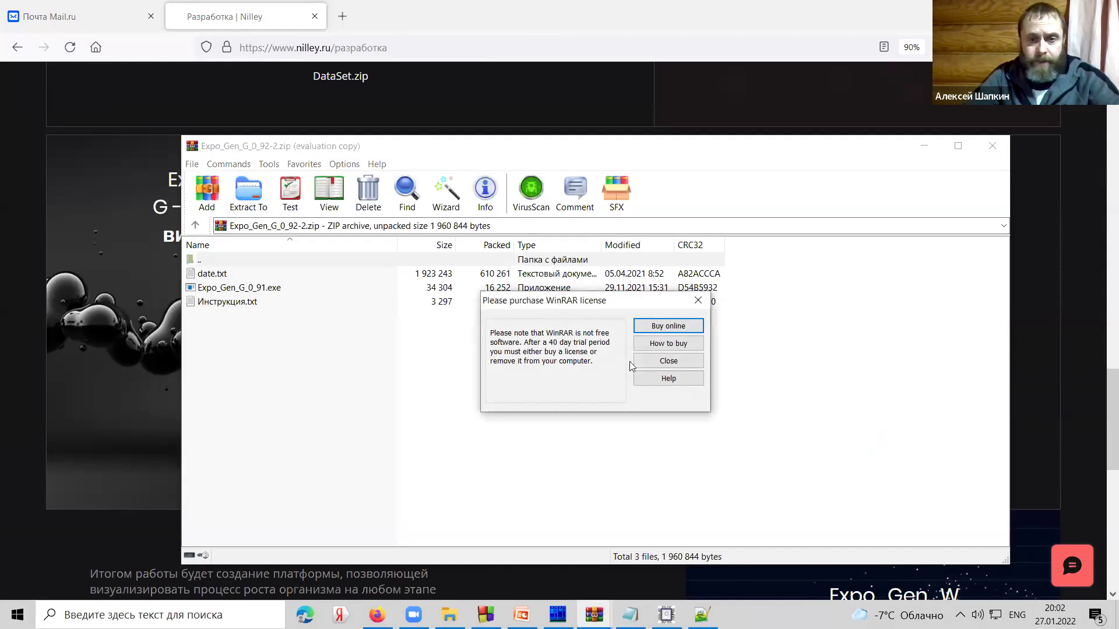
click(659, 363)
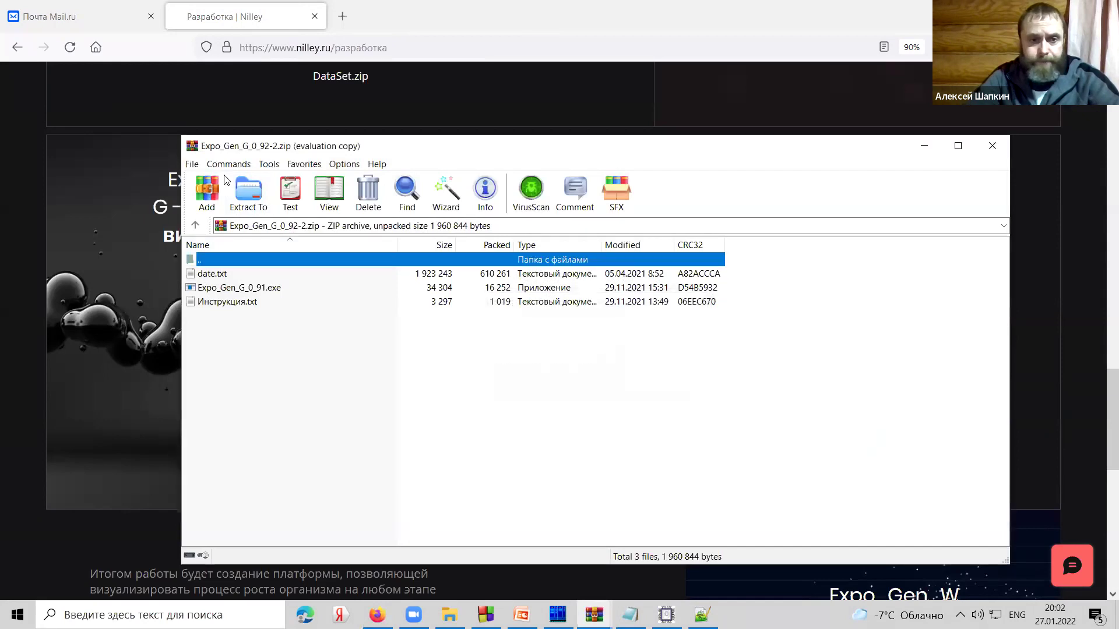
- Point out the archive's contents by highlighting Expo_Gen_G_0_91.exe, Инструкция.txt and date.txt in turn
click(234, 288)
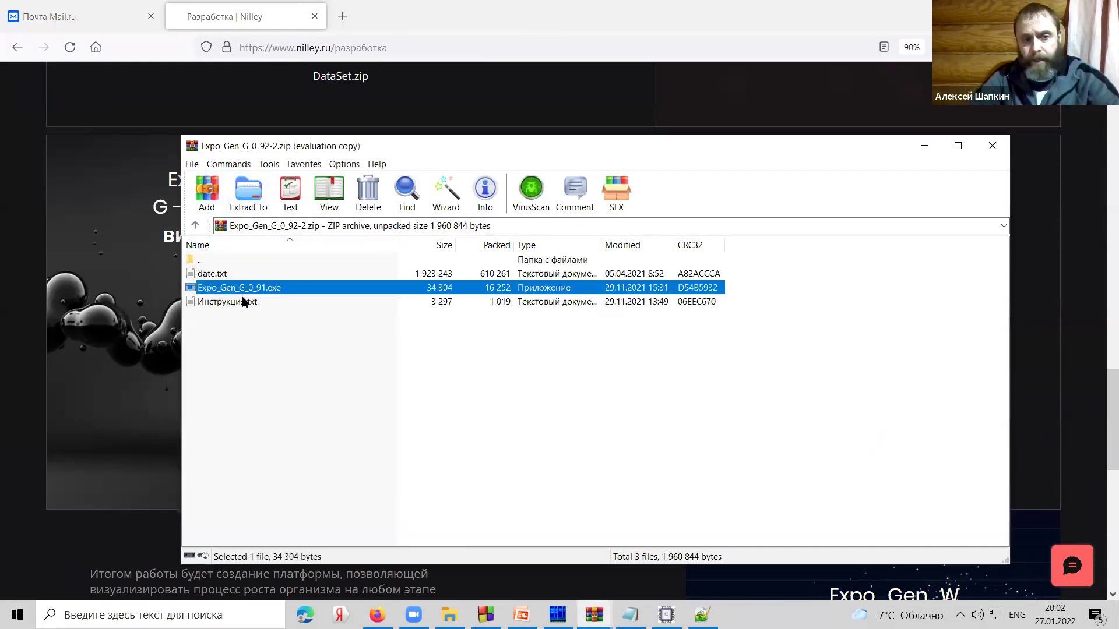
click(236, 302)
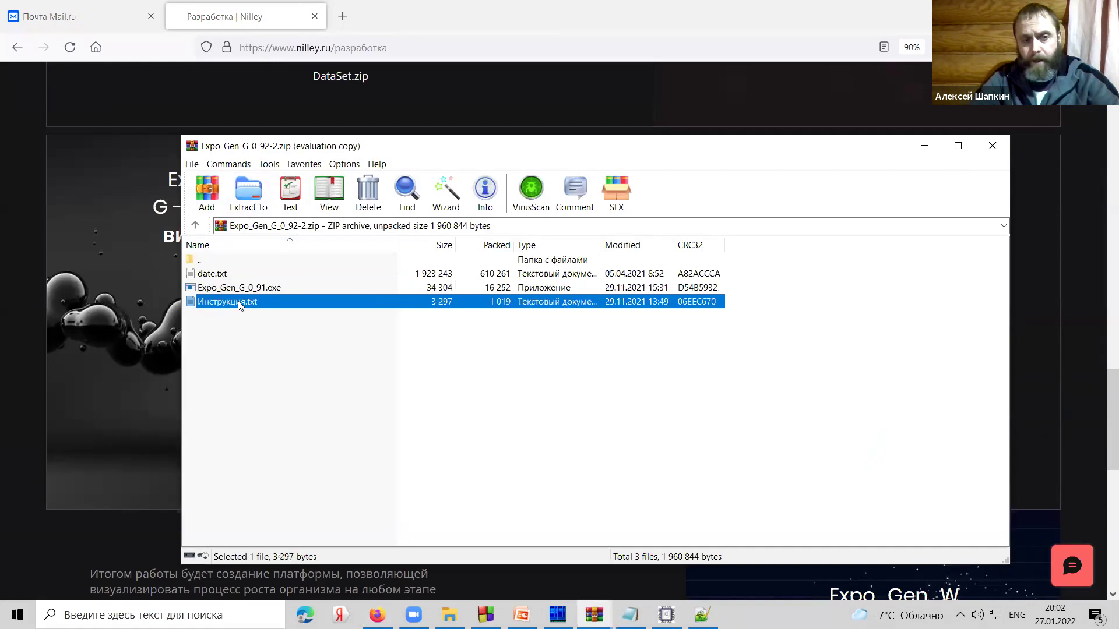
click(211, 277)
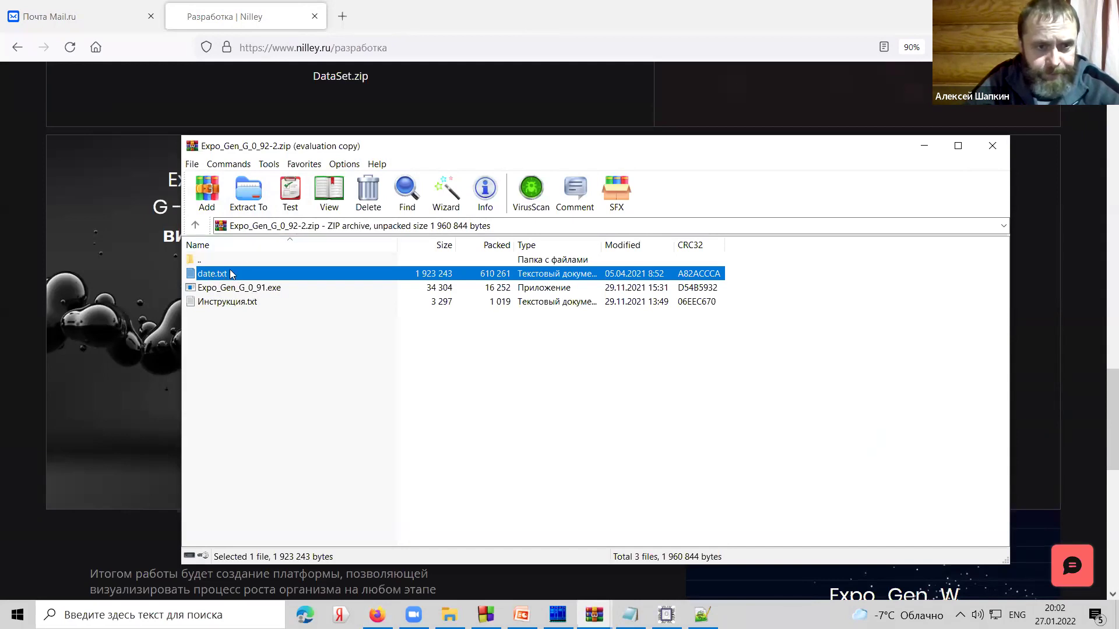
- Start extracting the whole archive and expand the Windows (C:) drive as the destination
click(219, 261)
click(242, 204)
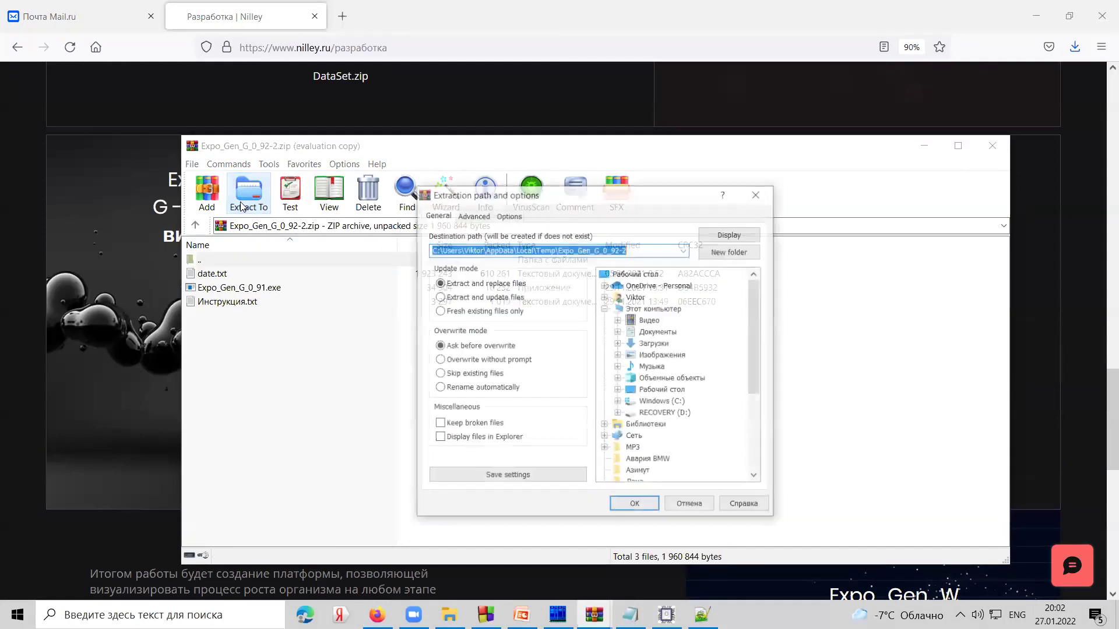
click(618, 402)
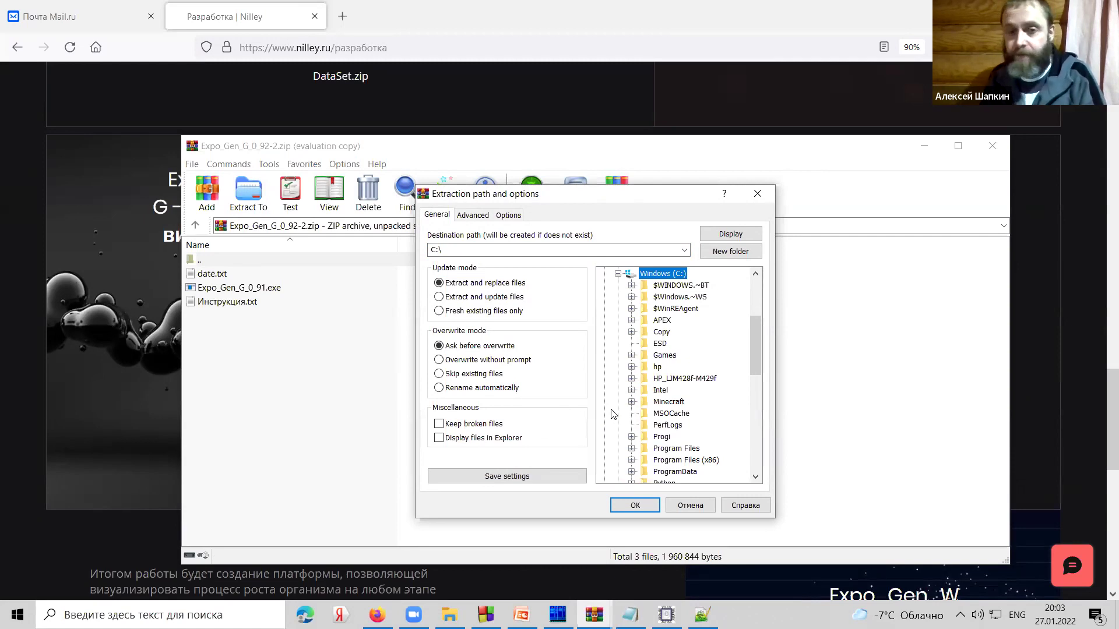
- Switch to Expo_Gen_D and point out the step value (Шаг) in the repeat search parameters
click(667, 615)
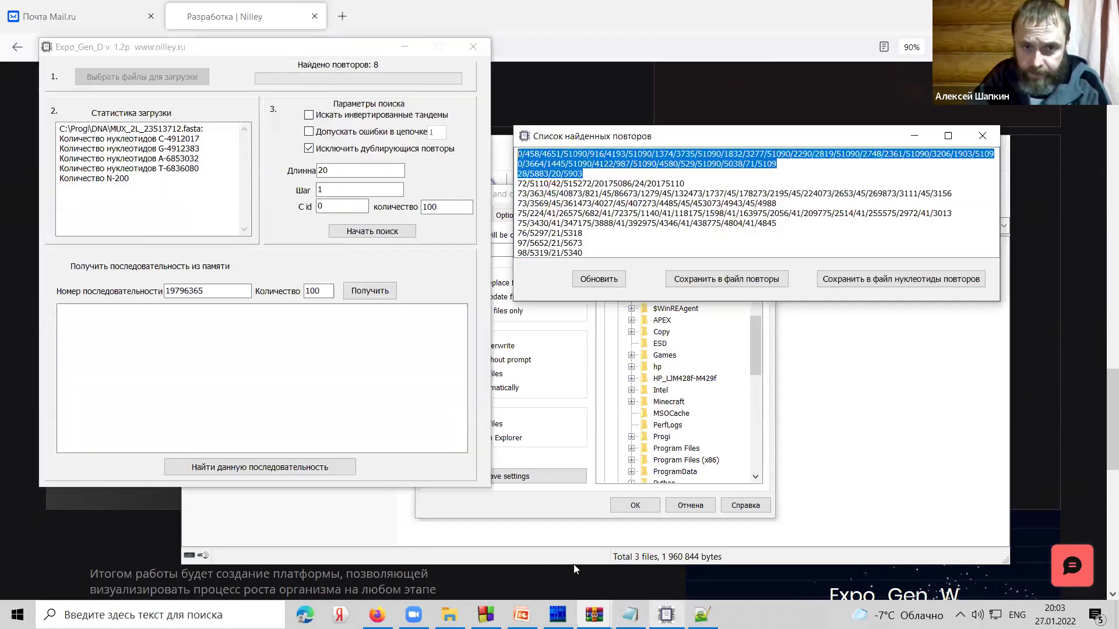
click(343, 194)
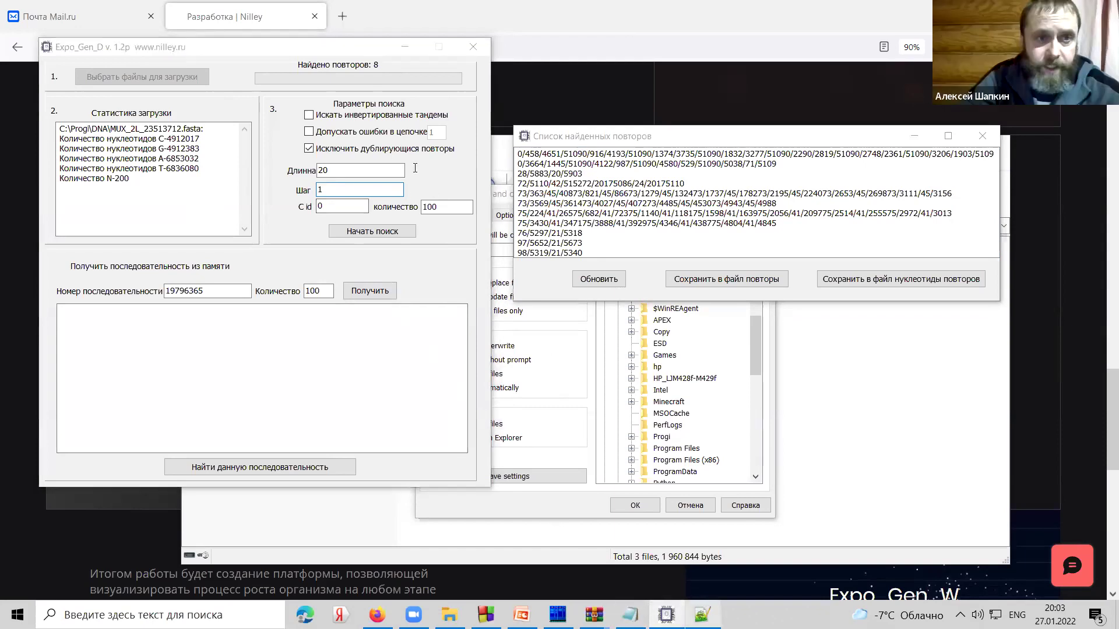
- Switch to the mitochondrial sequence in Notepad++ and highlight the overlapping fragments AAT, ATG and TGA at the start of line 1
key(alt+Tab)
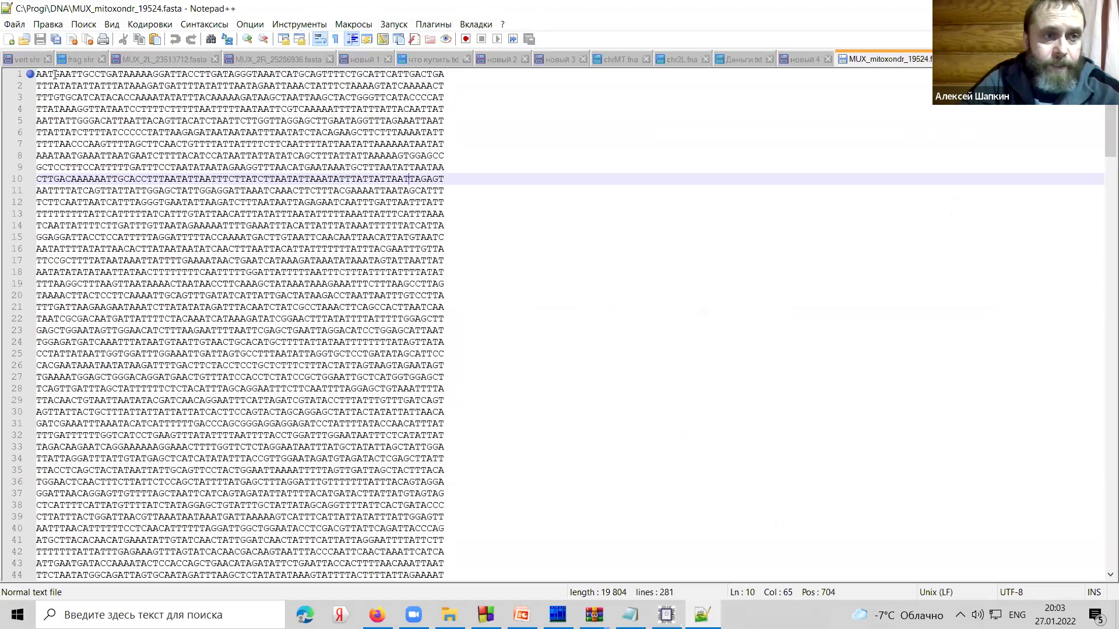
drag(55, 74, 36, 74)
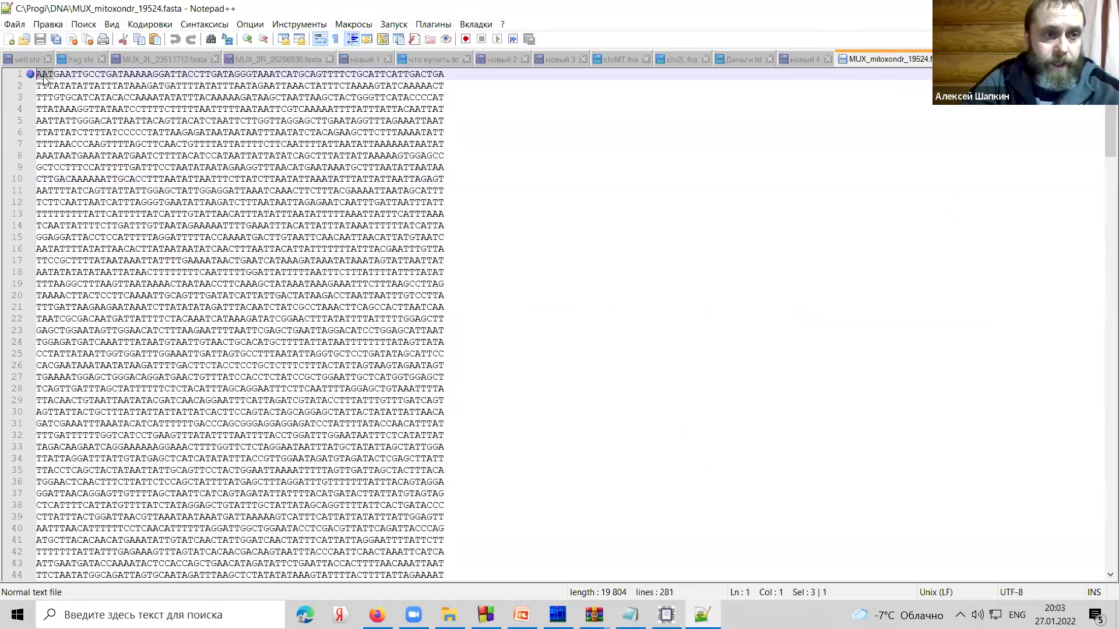
click(50, 75)
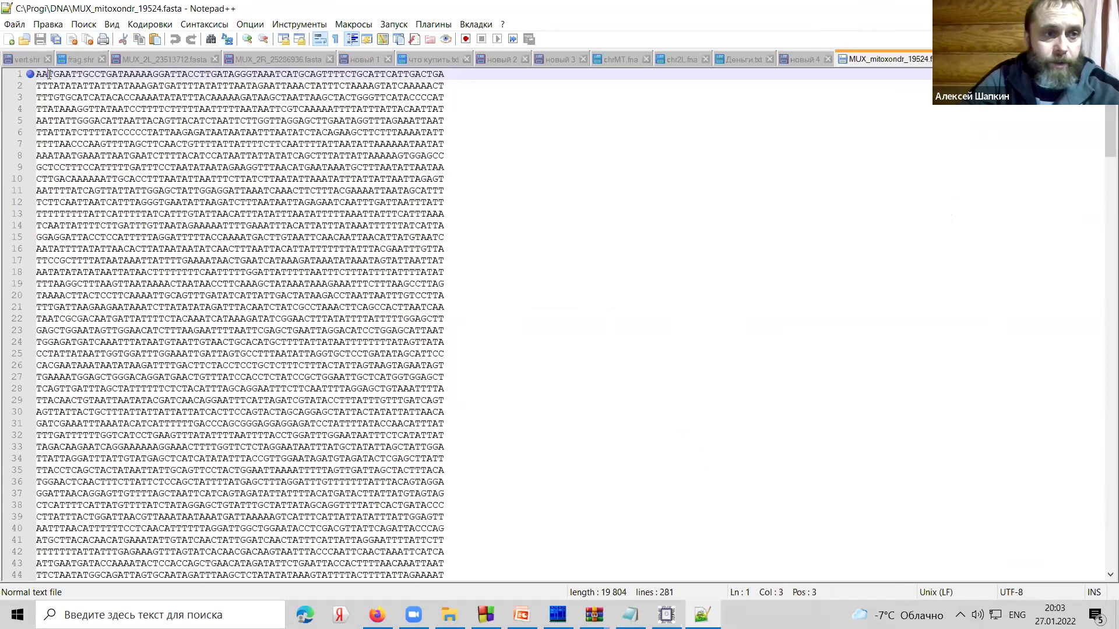
drag(45, 75, 51, 74)
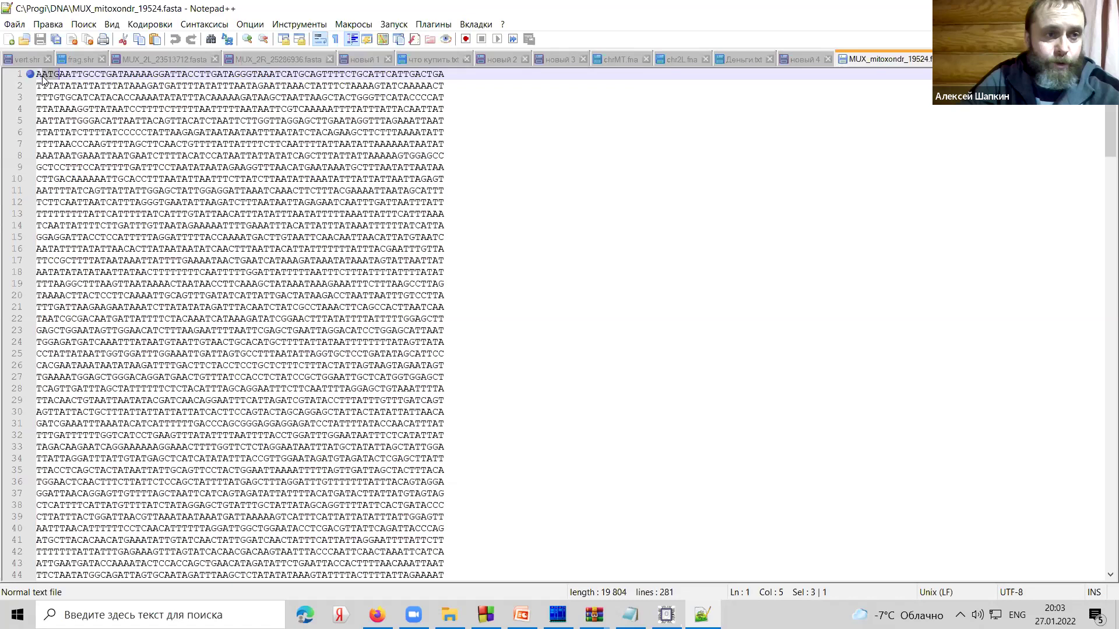
drag(51, 74, 28, 77)
click(46, 80)
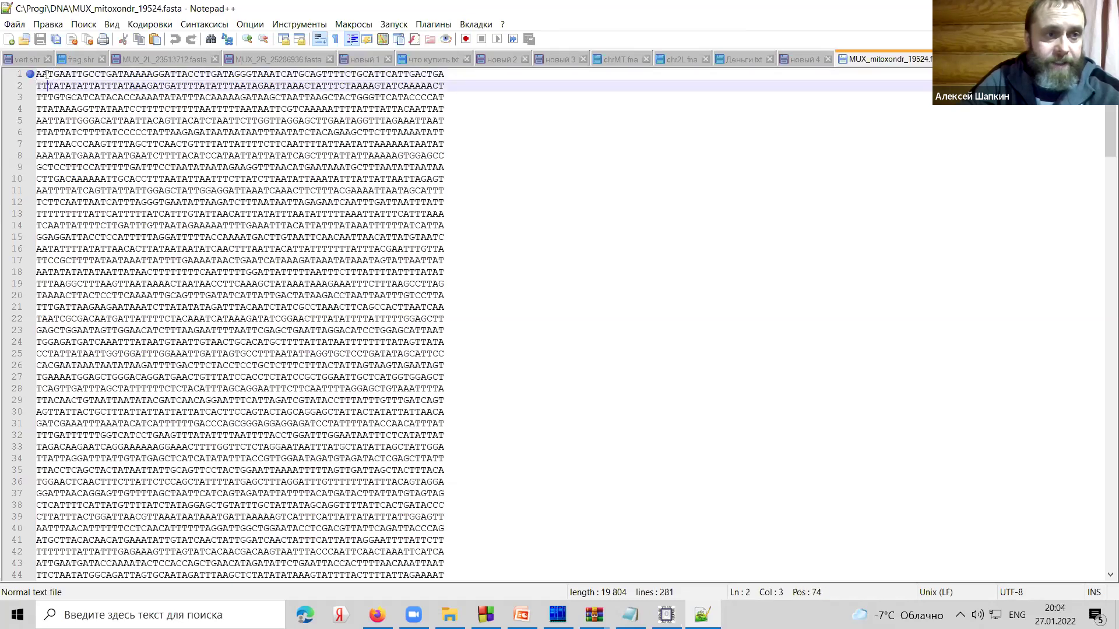
click(49, 74)
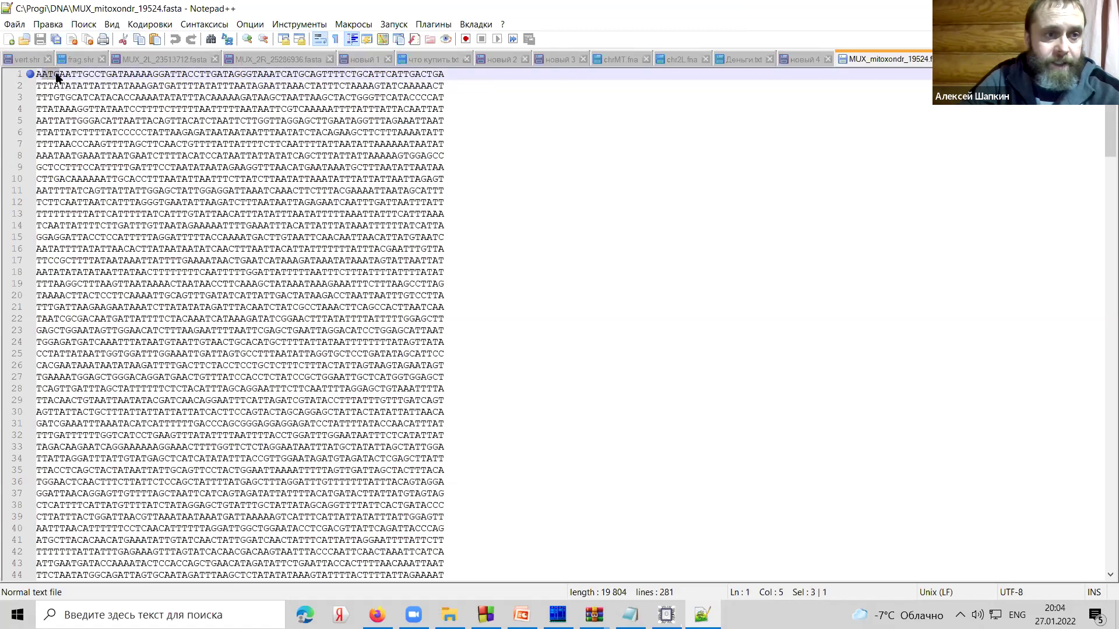
drag(48, 74, 61, 78)
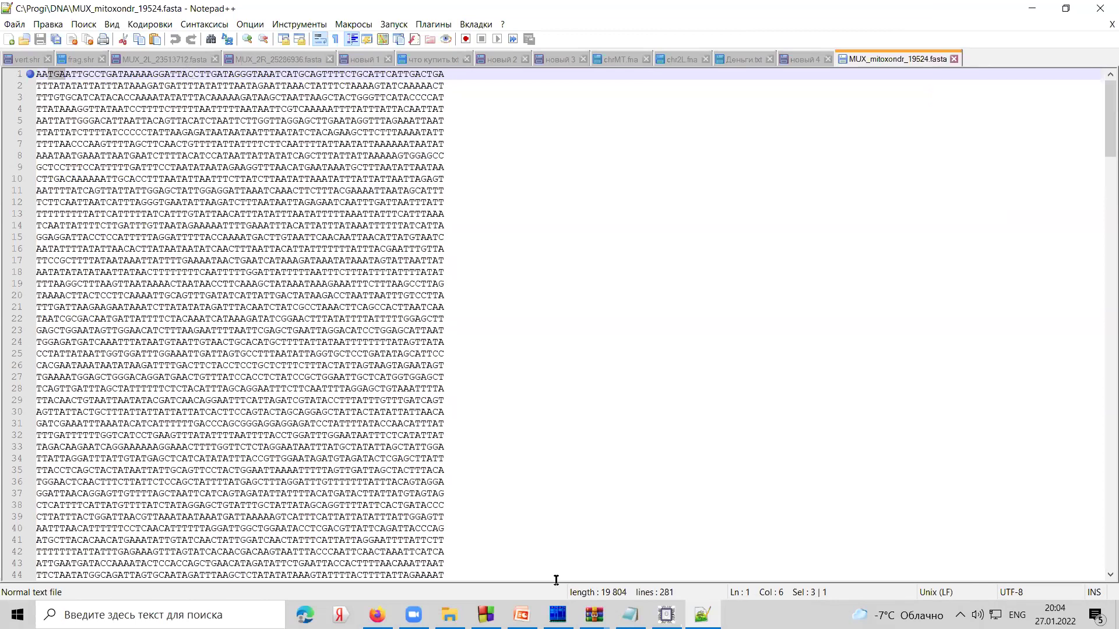
- Return to the Expo_Gen_G_0_92-2.zip extraction in WinRAR and extract the files into the temp folder on drive C
mouse_move(666, 615)
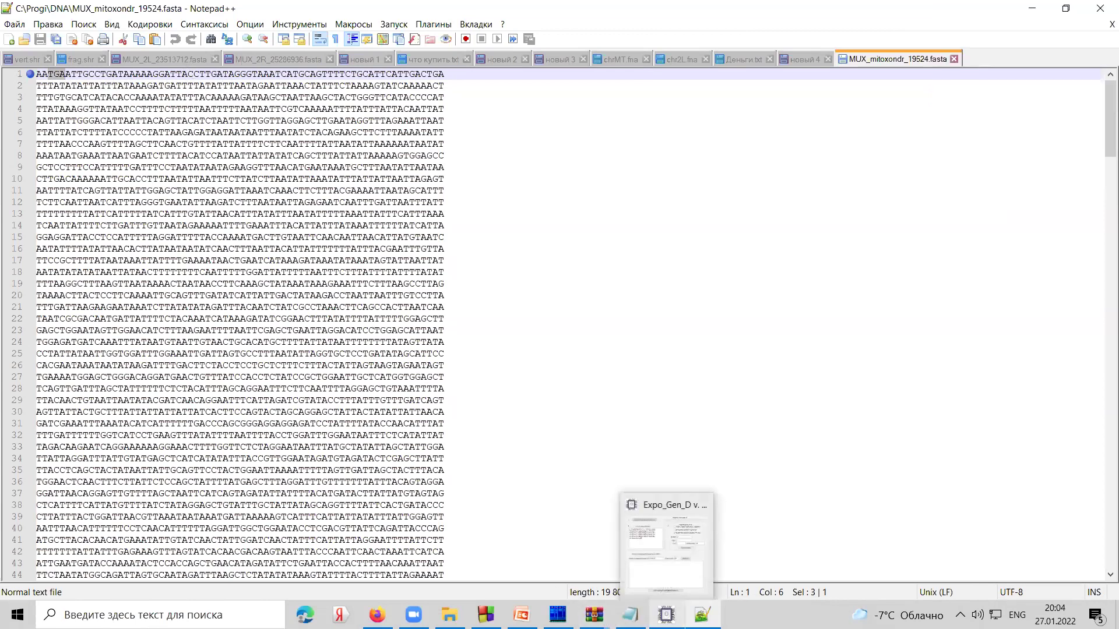
mouse_move(519, 615)
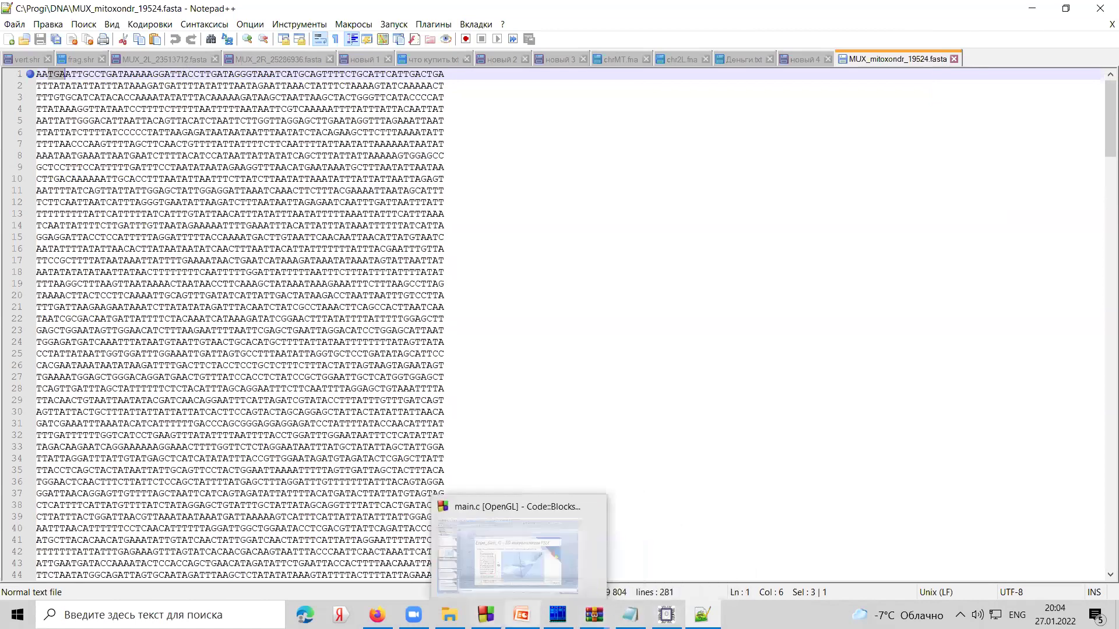
click(449, 615)
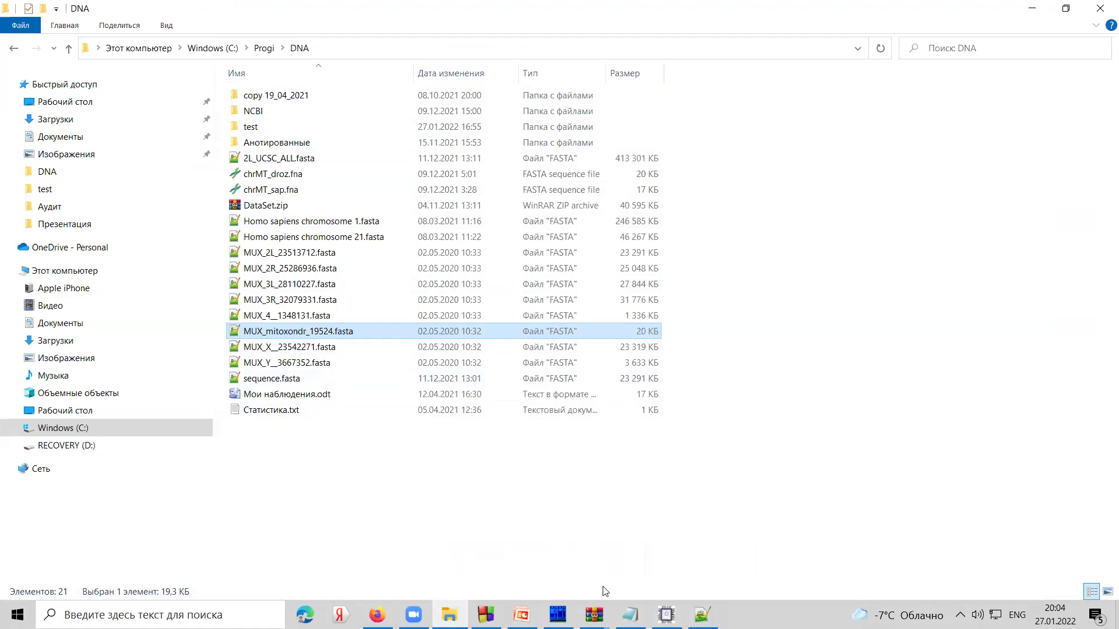
click(594, 615)
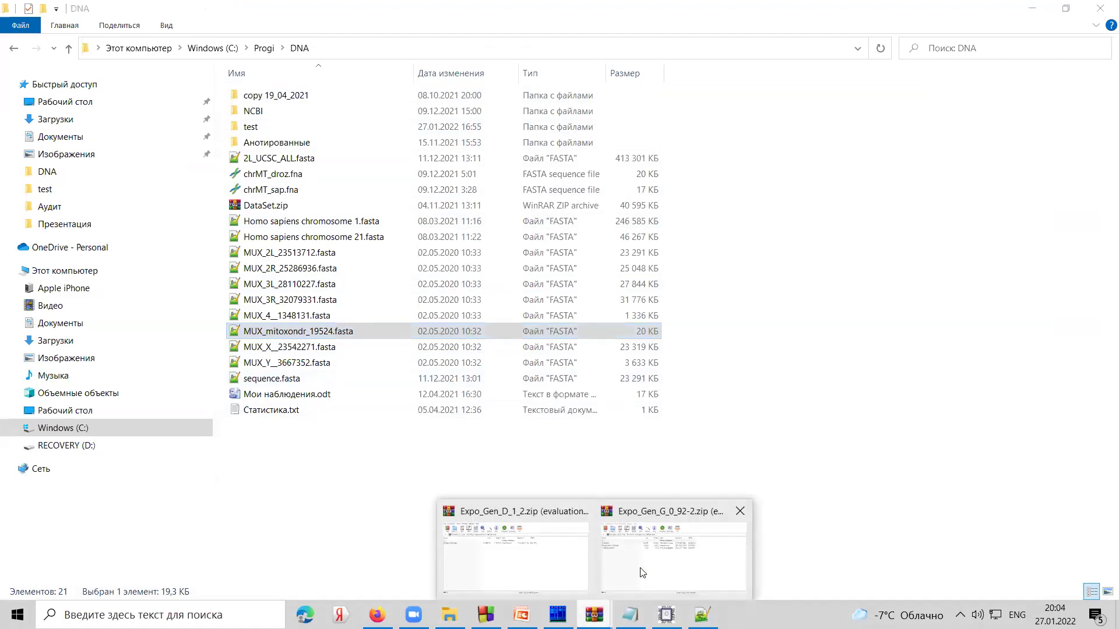
click(619, 552)
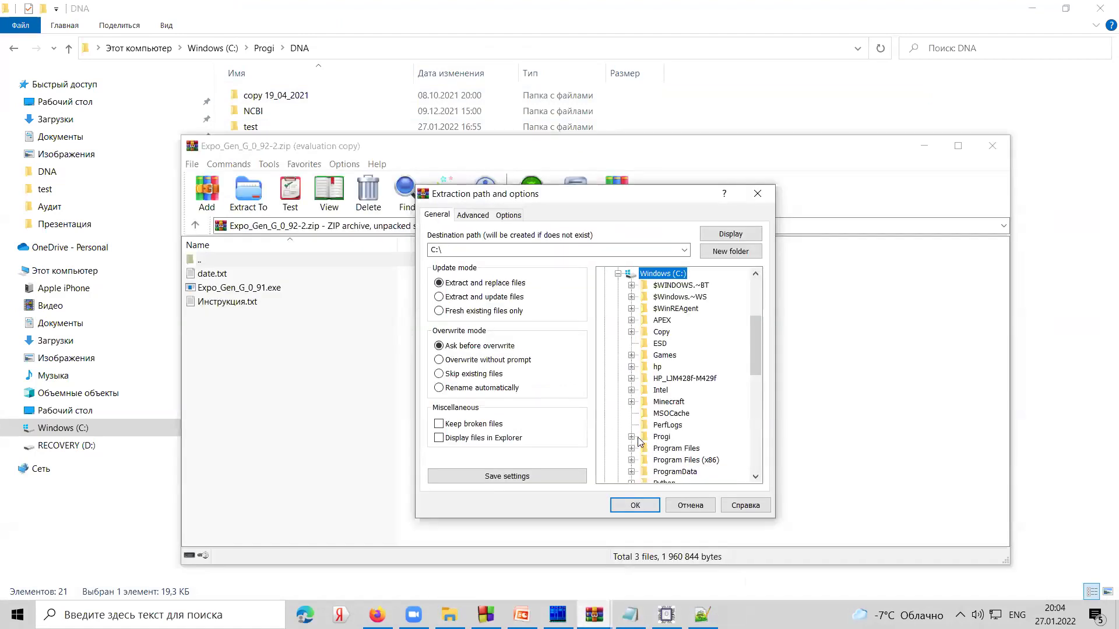
scroll(634, 421, down, 1)
scroll(635, 424, down, 2)
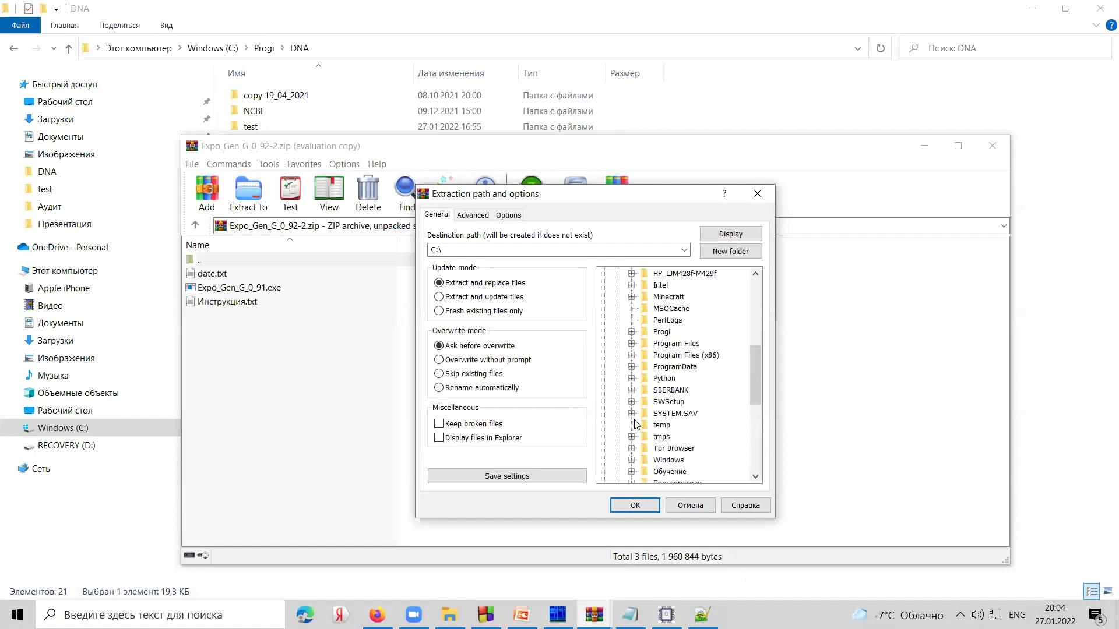
click(653, 426)
click(648, 507)
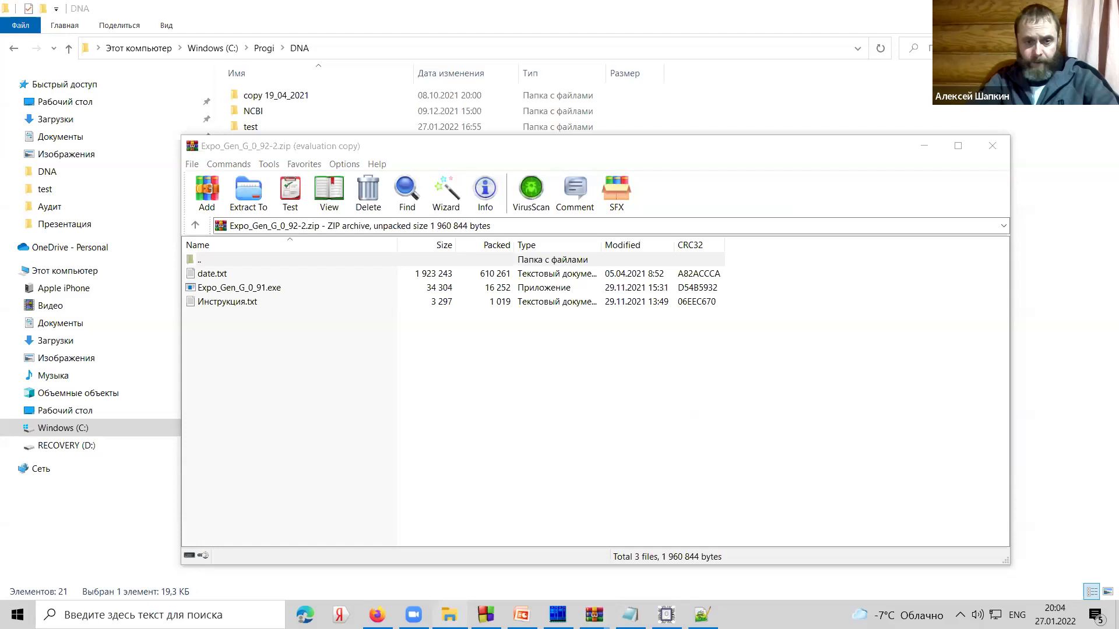
- Switch to File Explorer, open the C:\temp folder and launch Expo_Gen_G_0_91.exe
click(450, 615)
click(67, 434)
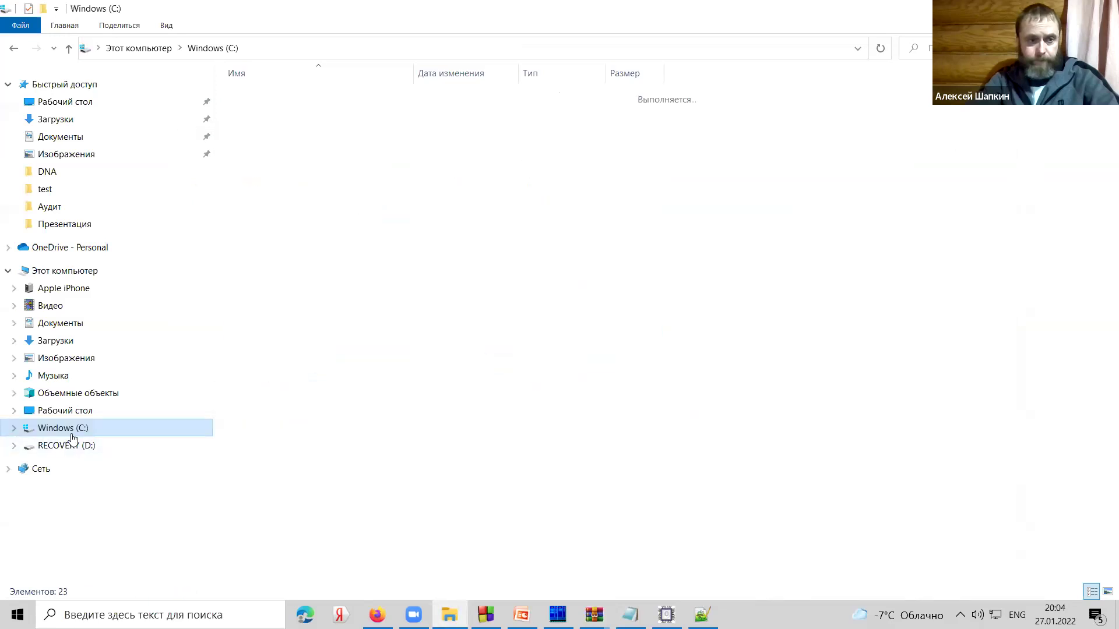
double_click(278, 334)
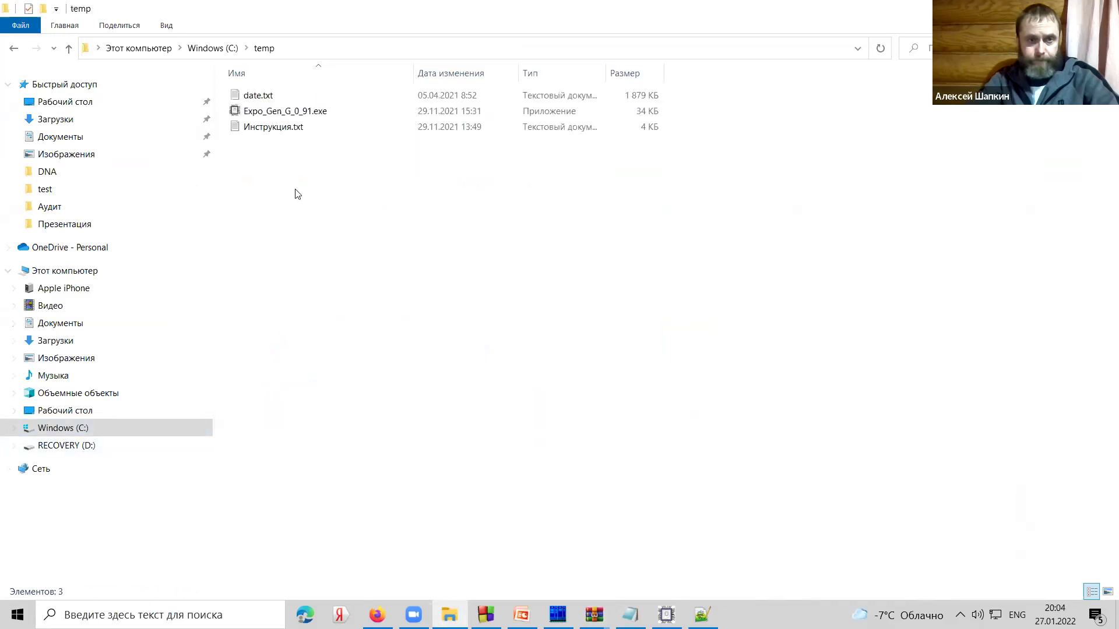
click(286, 114)
double_click(286, 116)
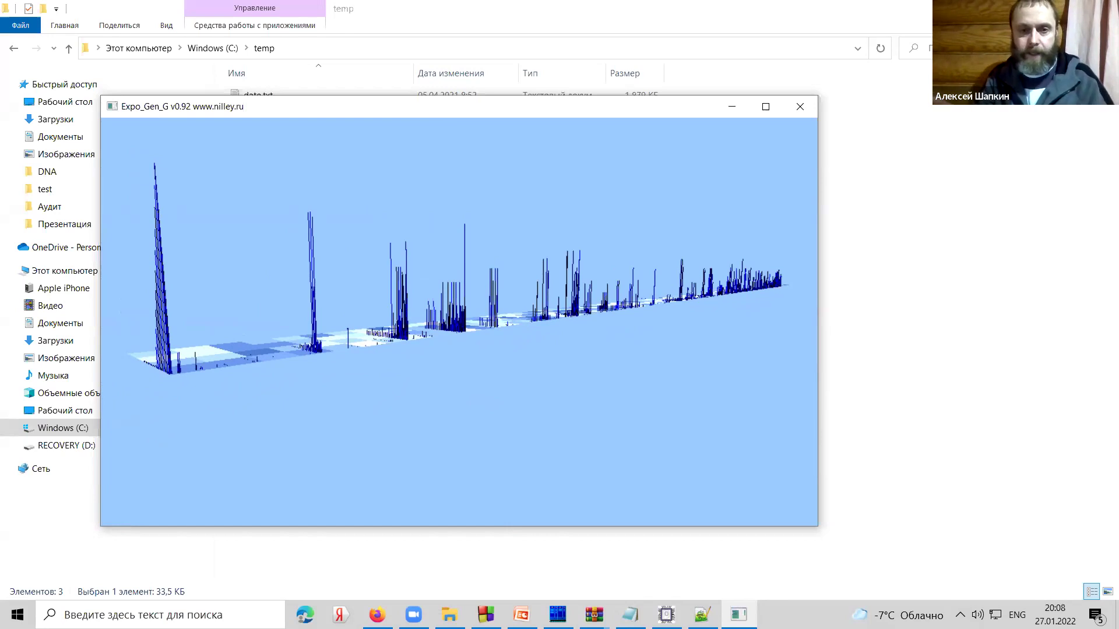
- Move the camera forward along the 3D visualization to examine the columns of repeats up close
key(Up)
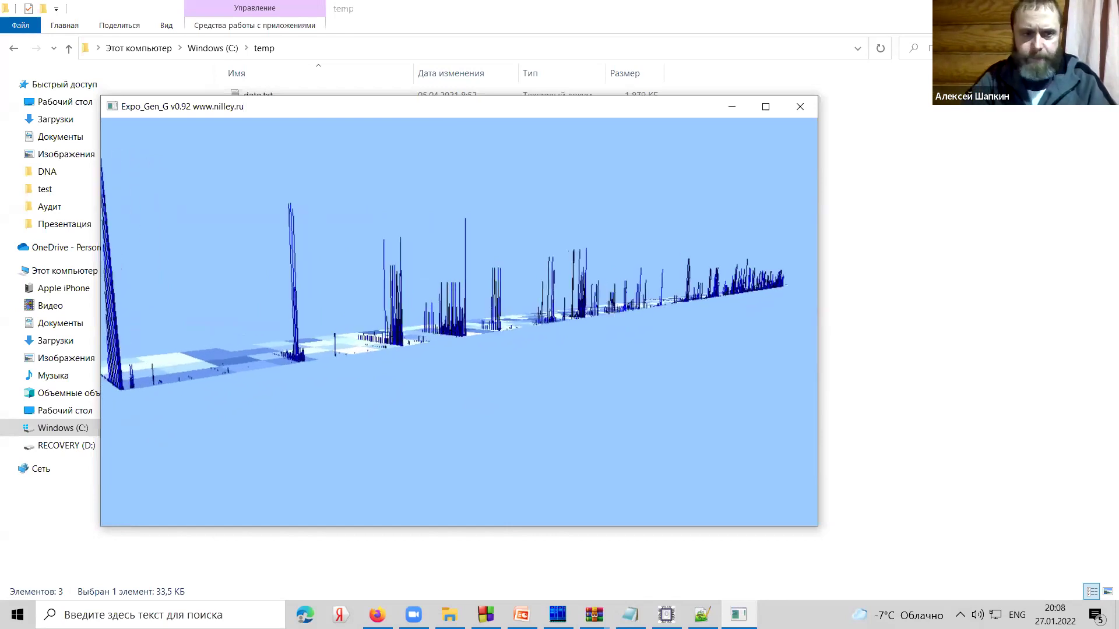
key(Up)
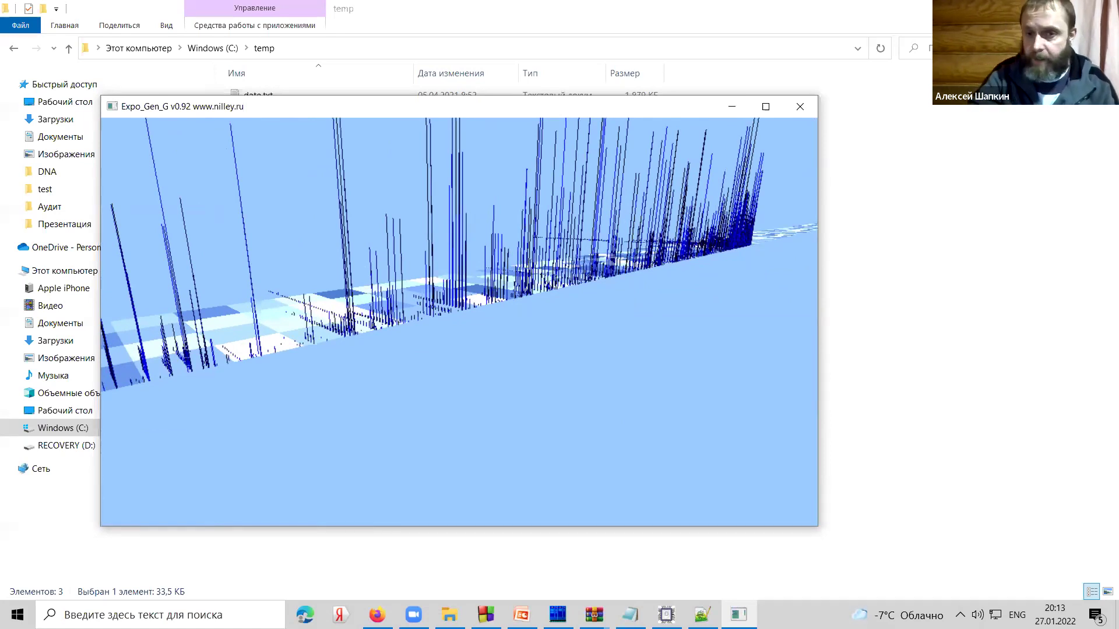
key(Up)
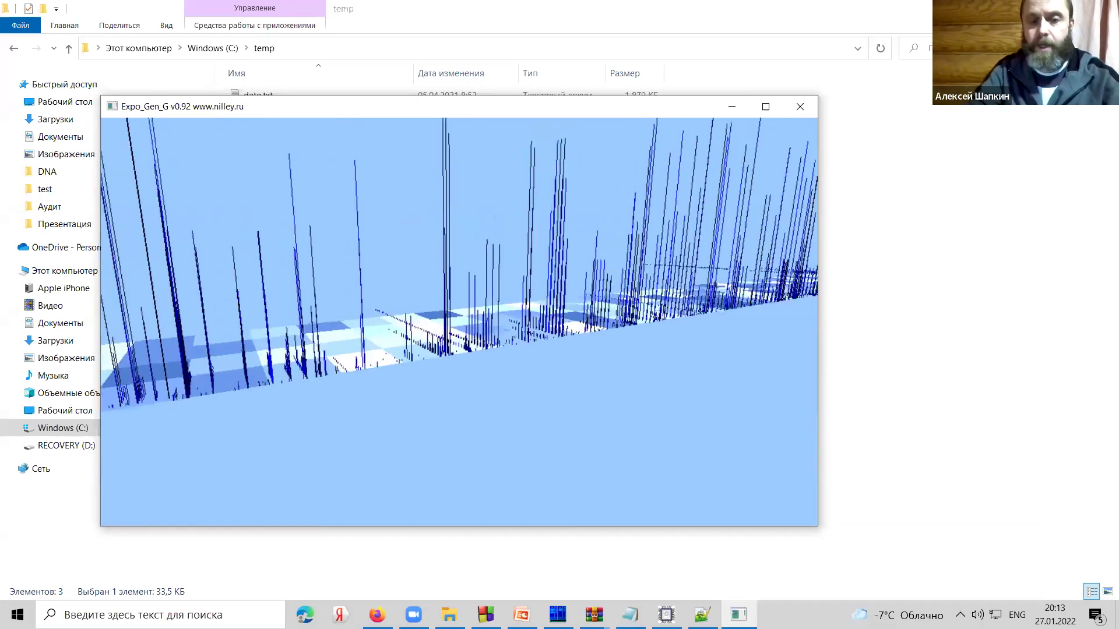
key(Up)
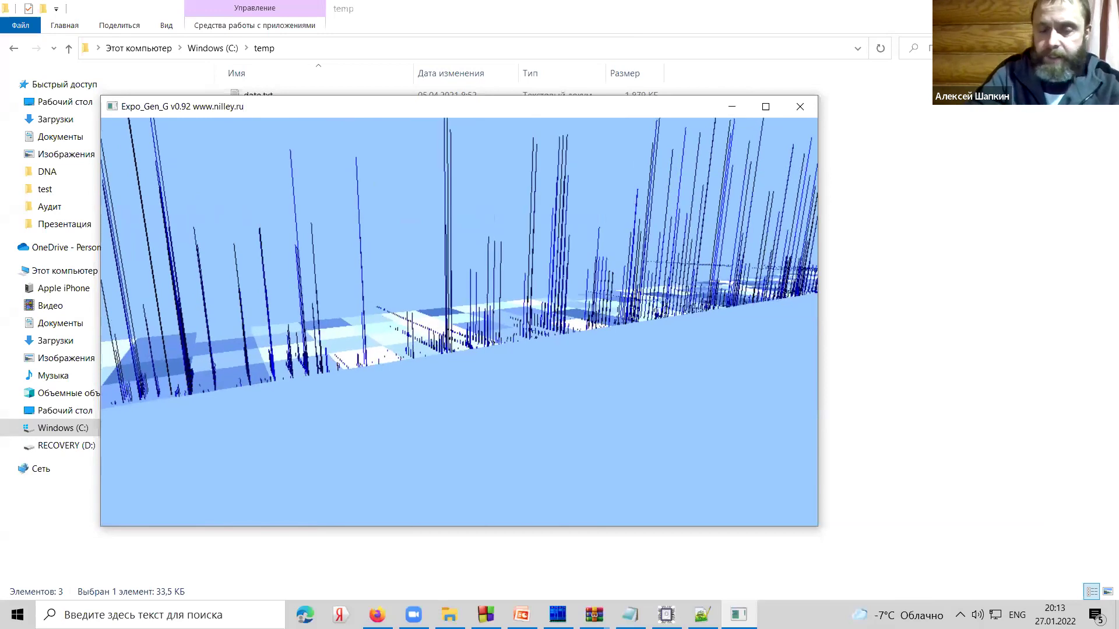
key(Up)
key(Up)
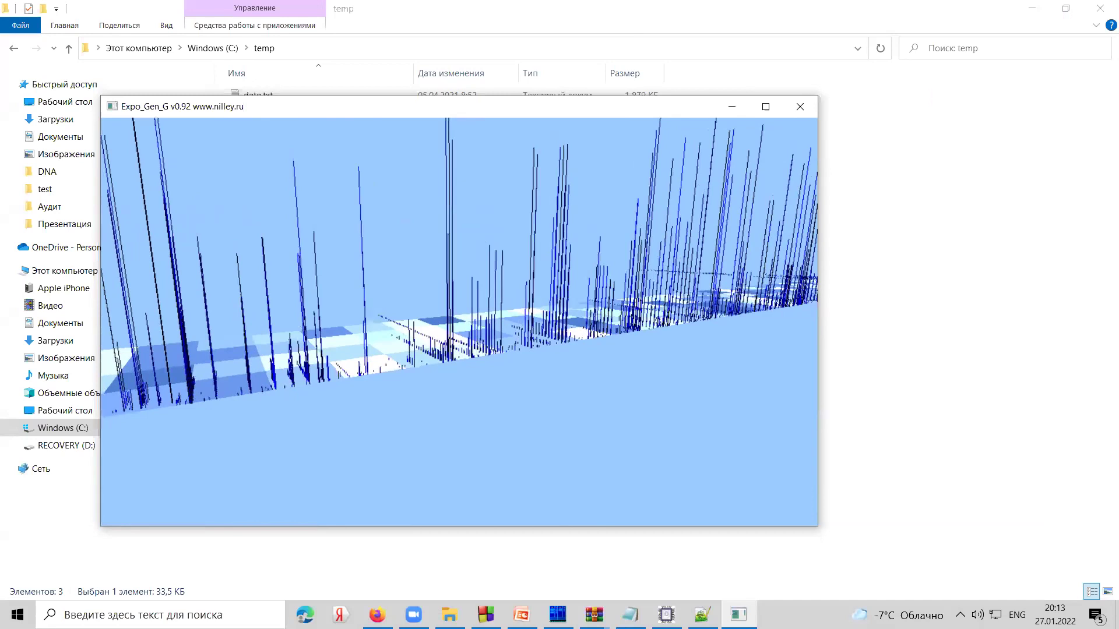
- Move the camera forward, back and sideways to examine the repeat columns in the 3D visualization, and close it
key(Up)
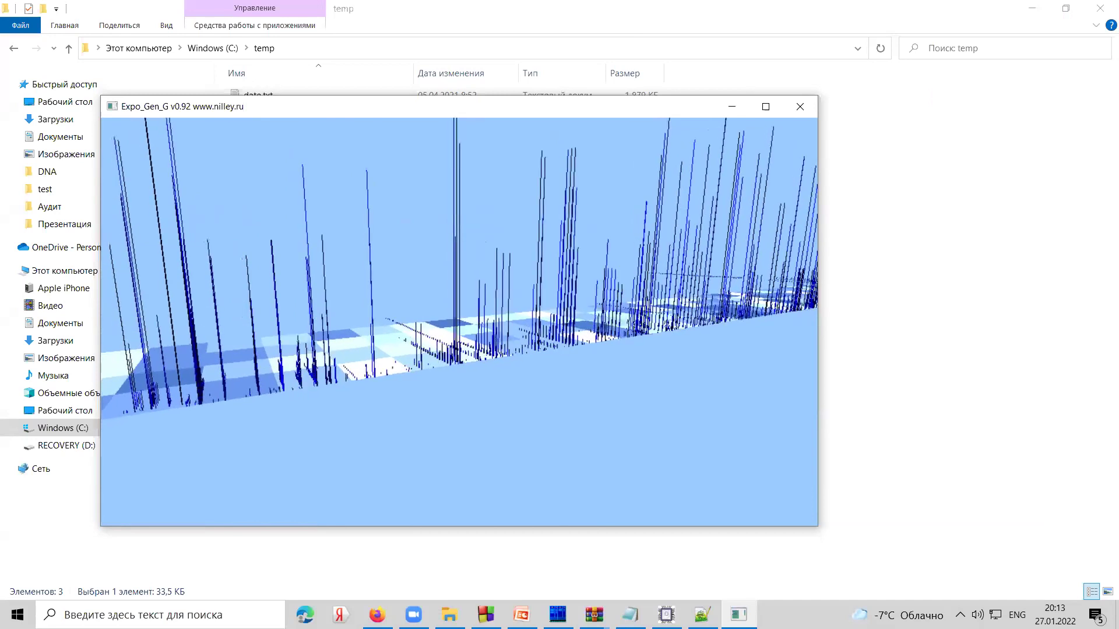
key(Up)
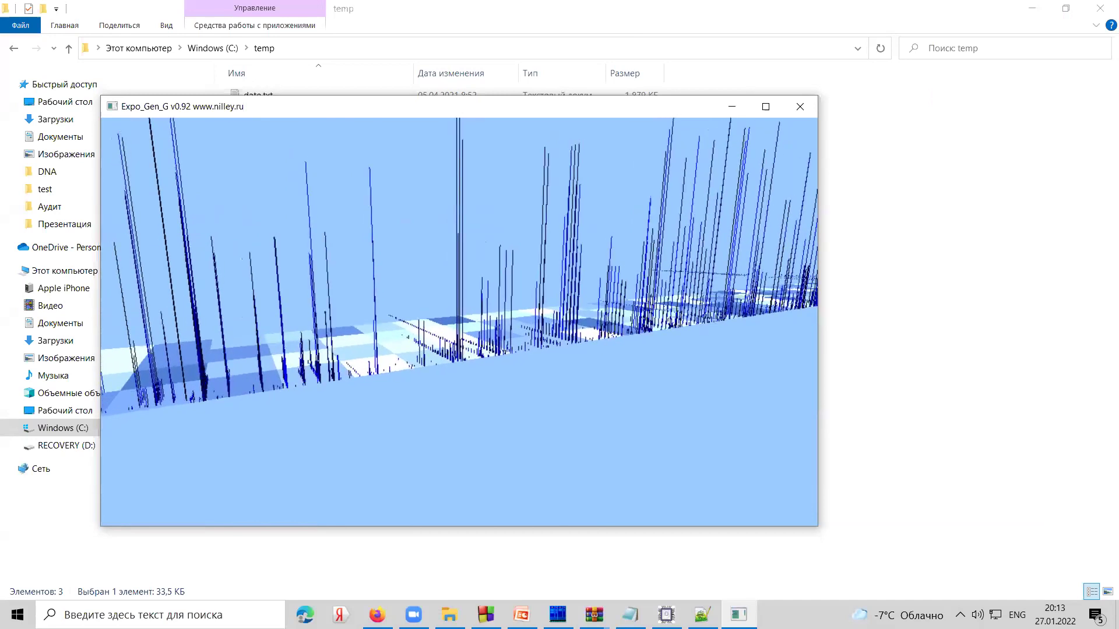
key(Down)
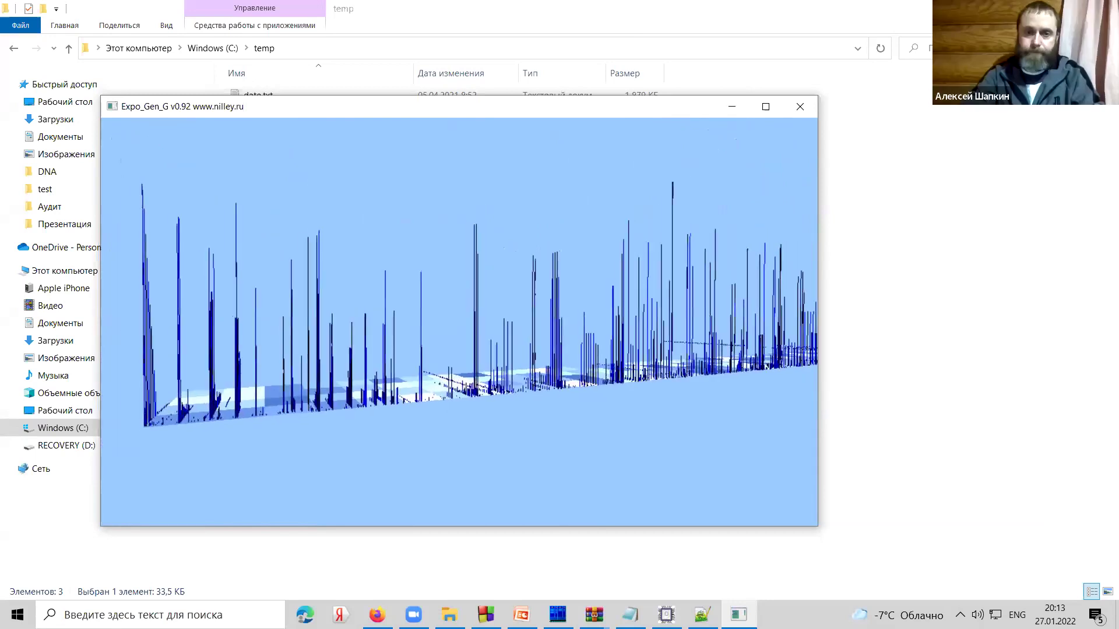
key(Right)
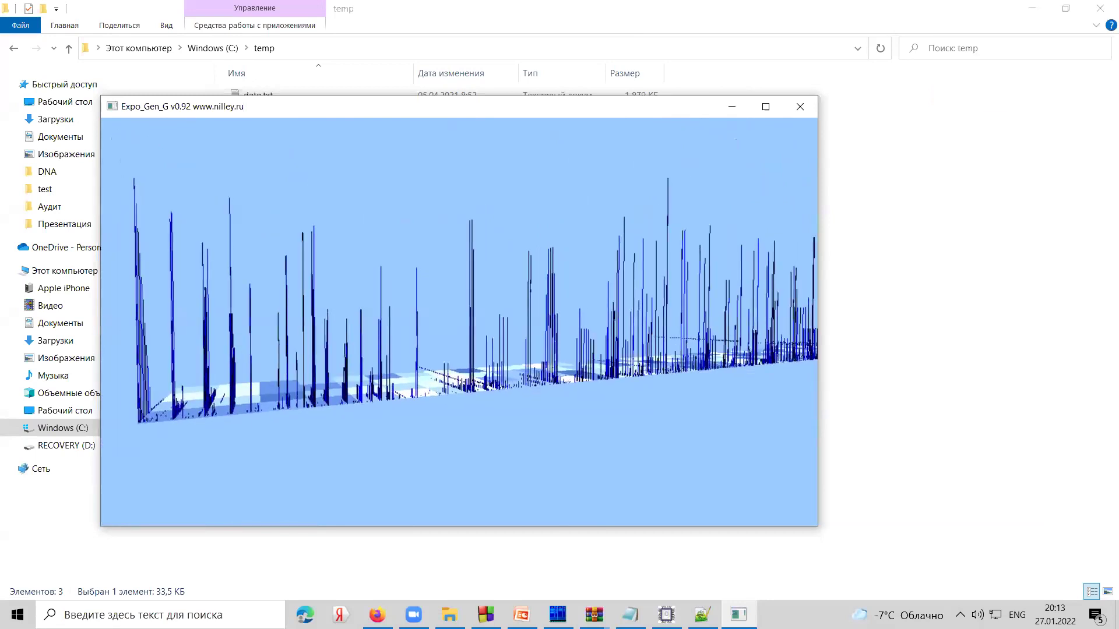
key(Right)
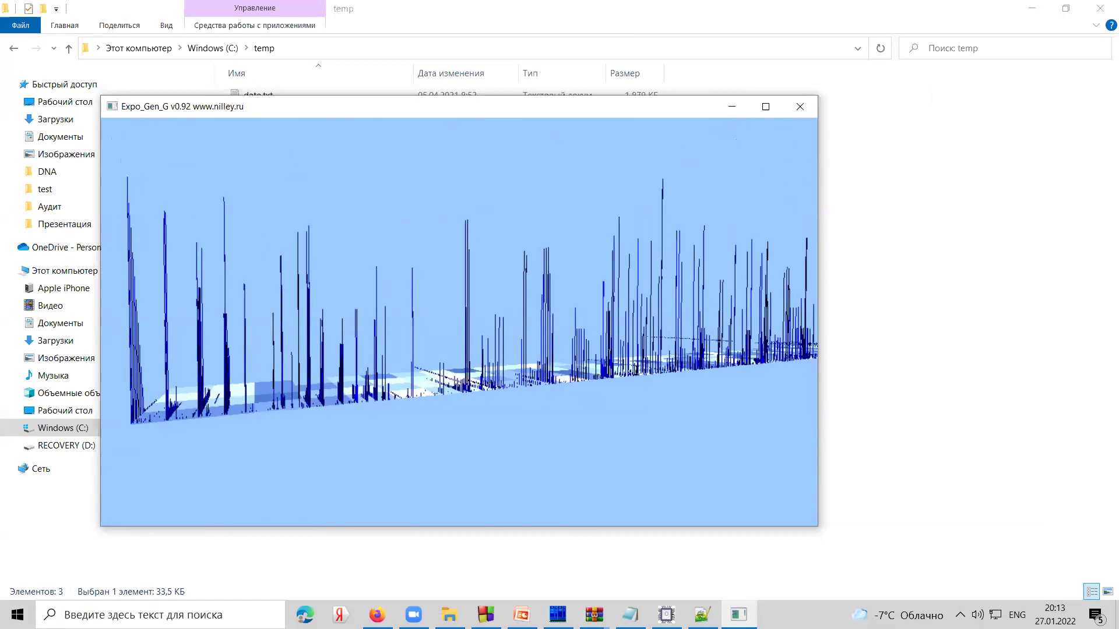
key(Escape)
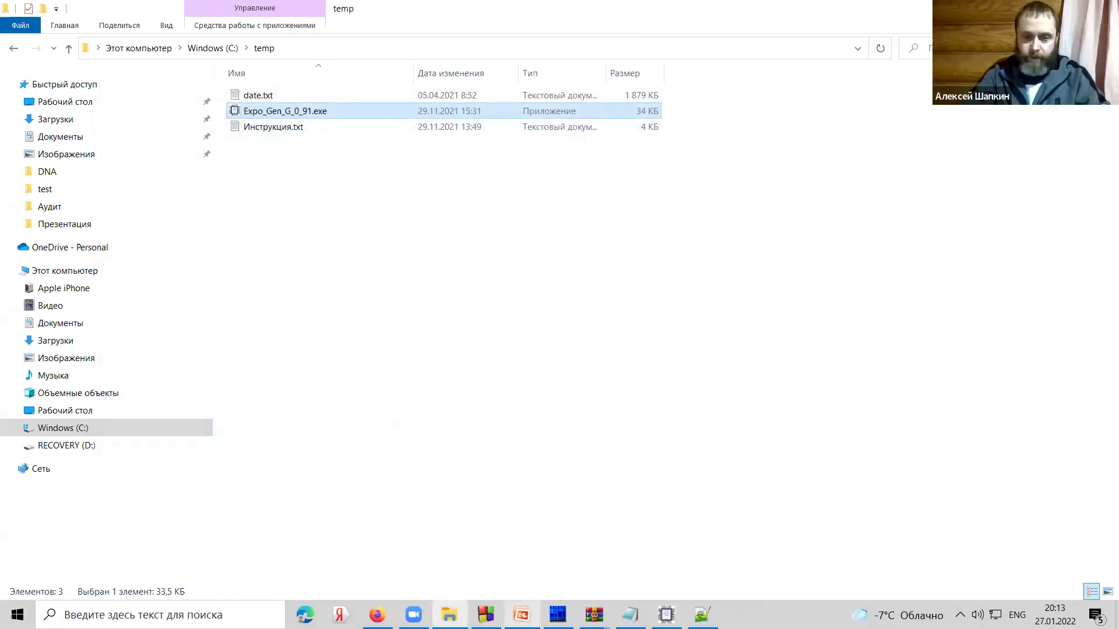
- Switch to the PowerPoint presentation, show slide 13 "Демонстрация", and close the already running Expo_Gen_D instance
key(alt+Tab)
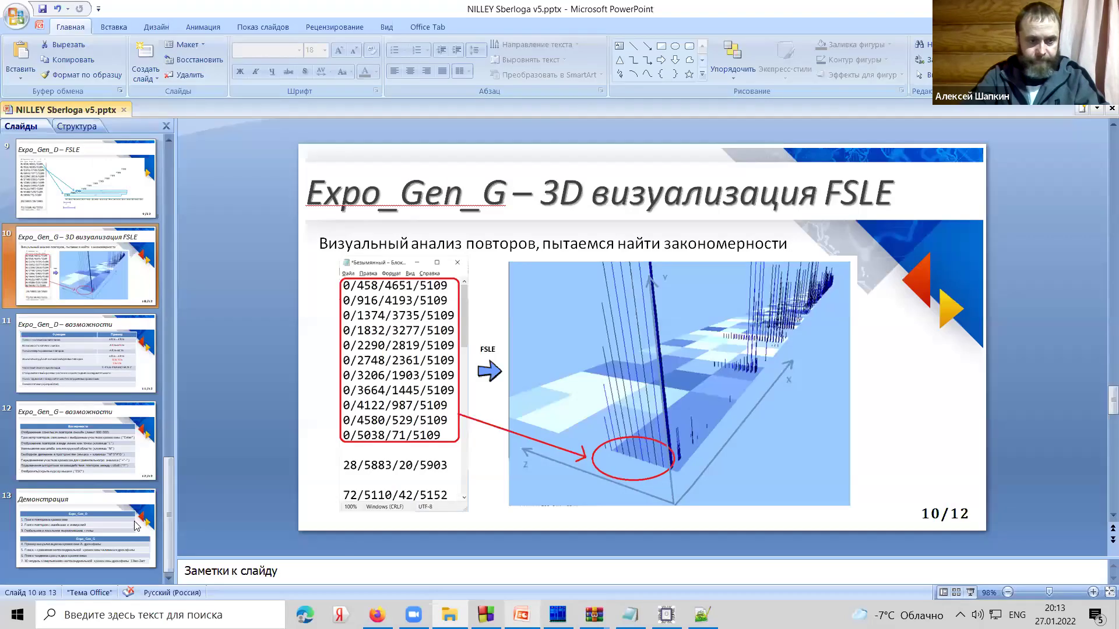
click(135, 526)
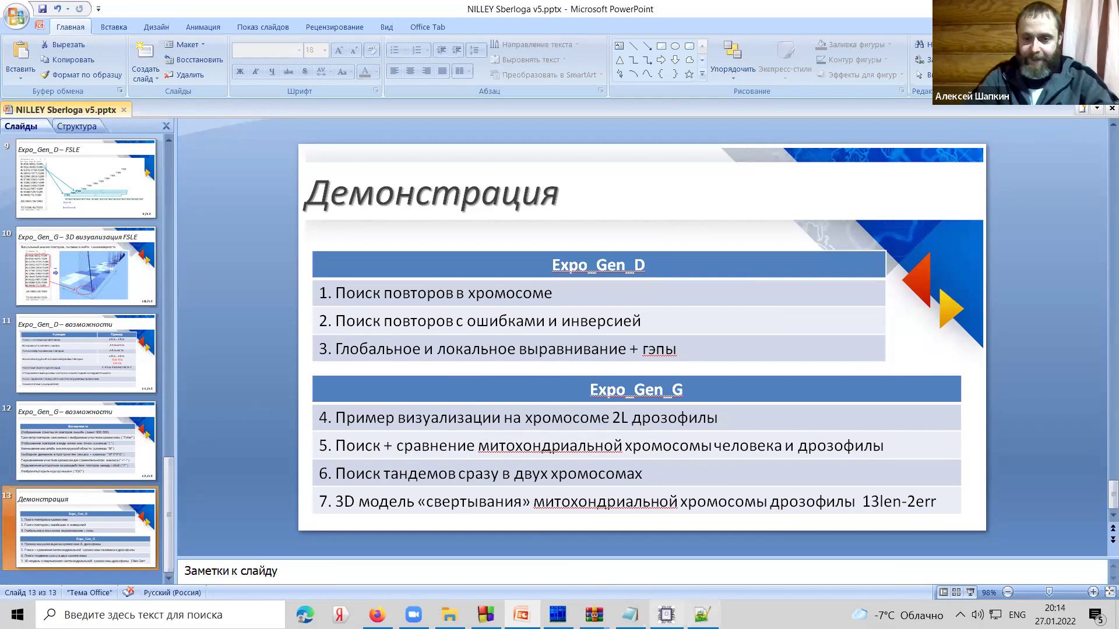
click(666, 615)
click(474, 47)
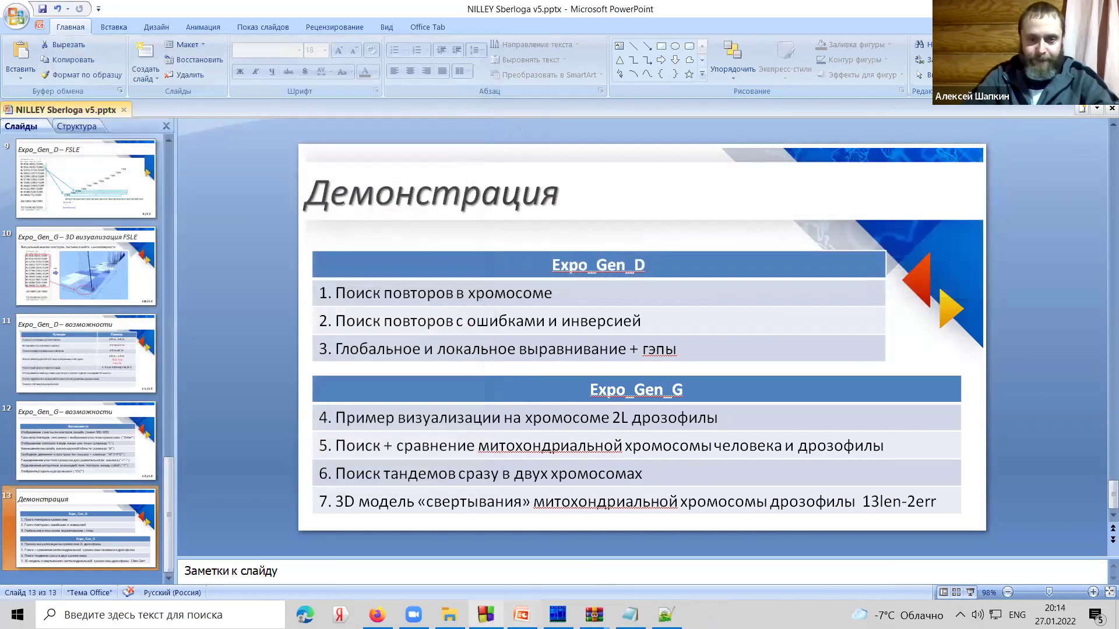
- Switch to File Explorer, open the C:\Progi\Expo_Gen_D folder and launch Expo_Gen_D.exe
click(450, 614)
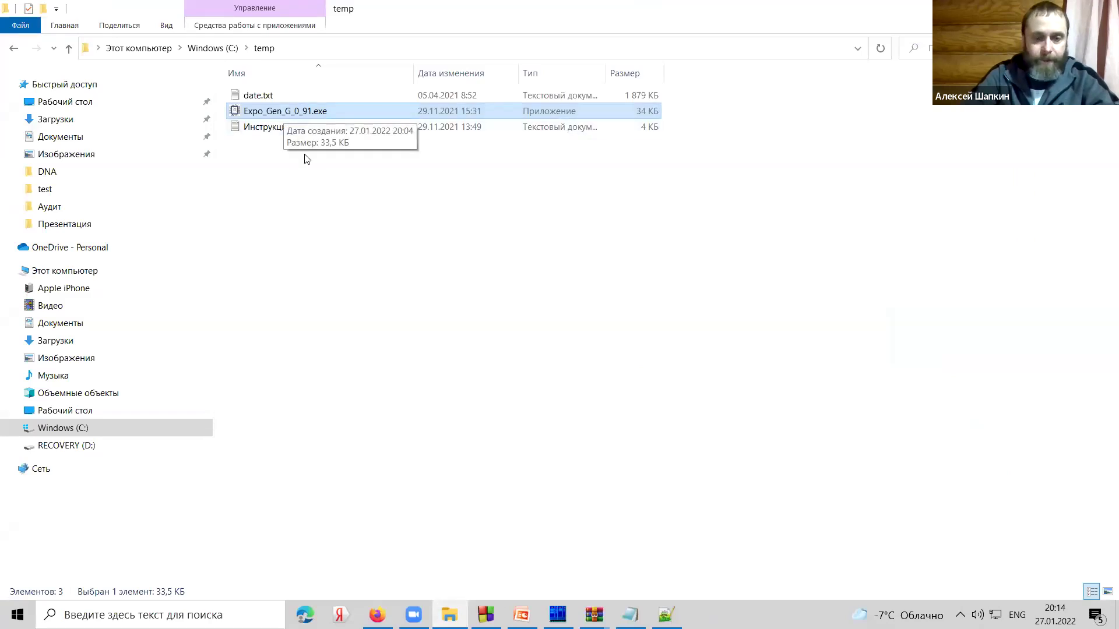
click(485, 615)
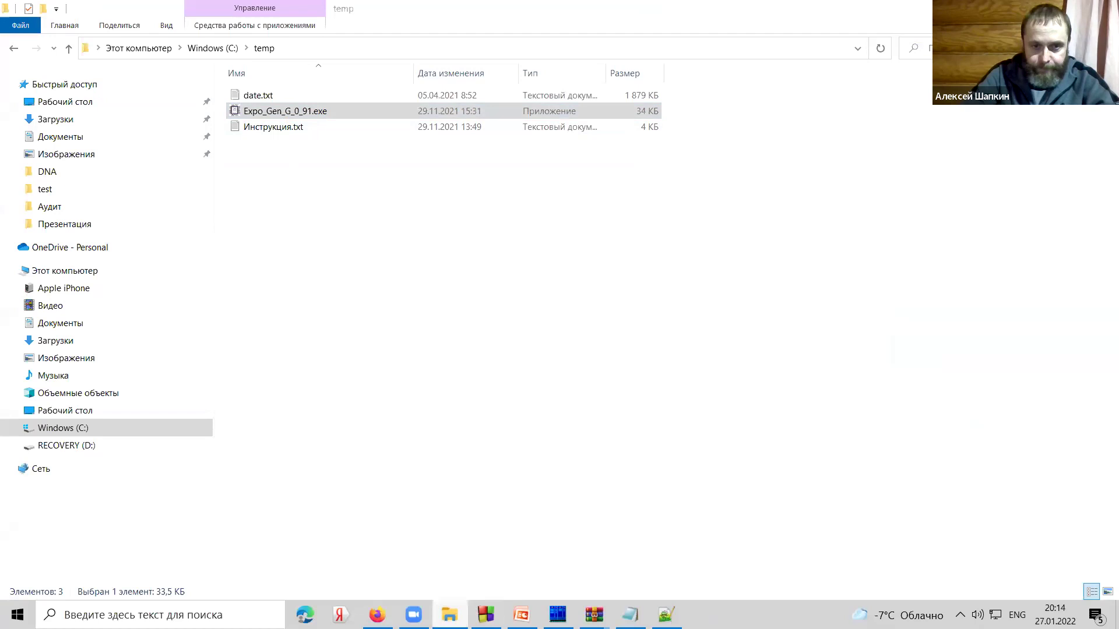
key(alt+Tab)
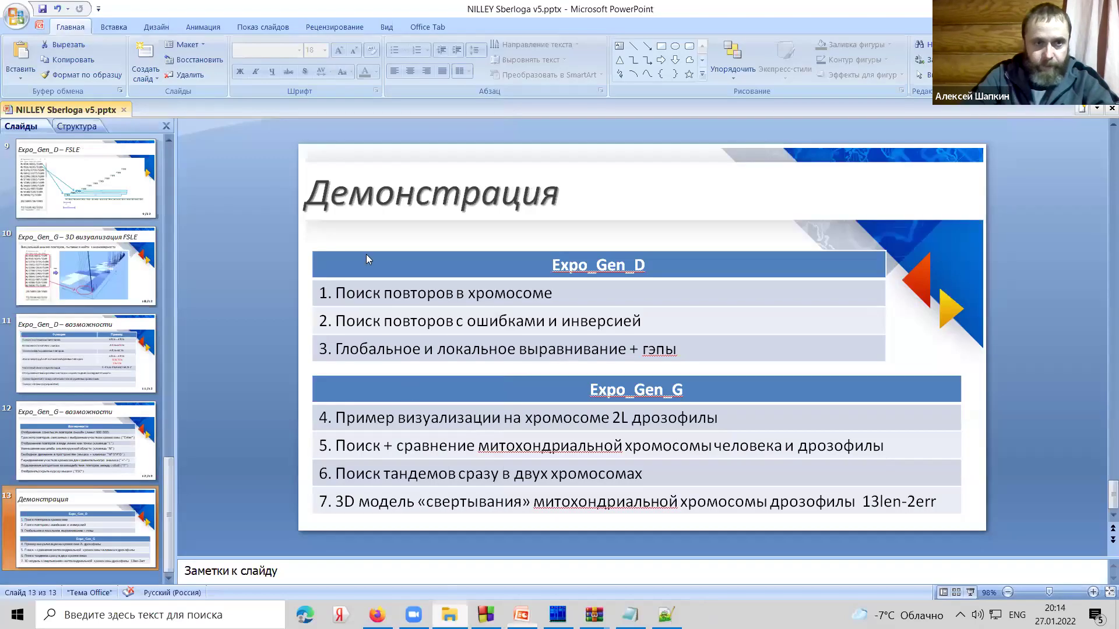
click(219, 48)
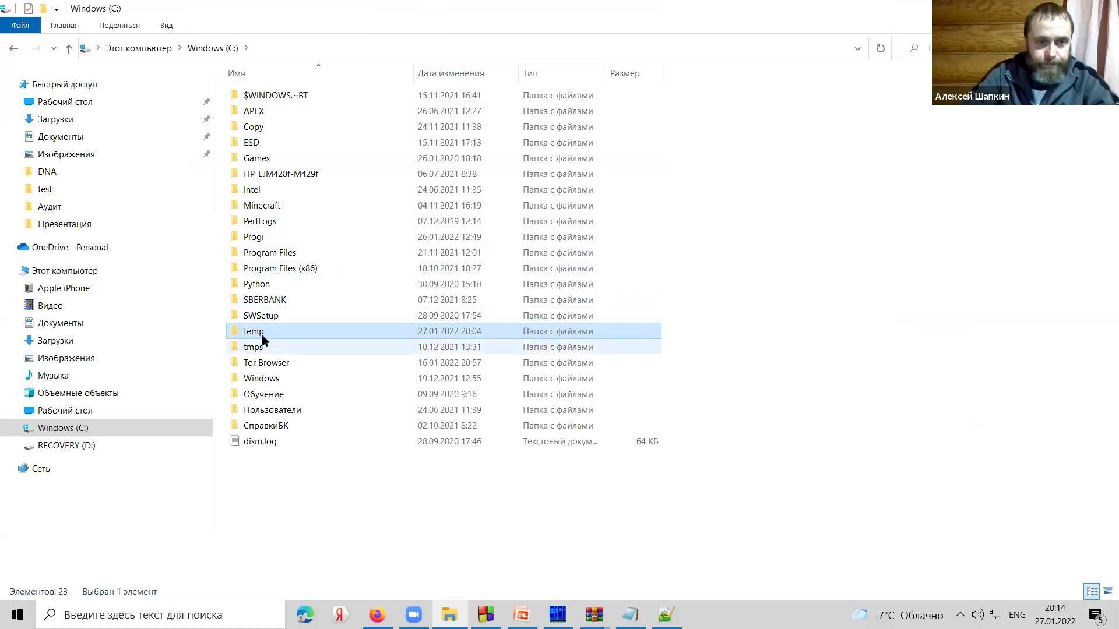
double_click(277, 237)
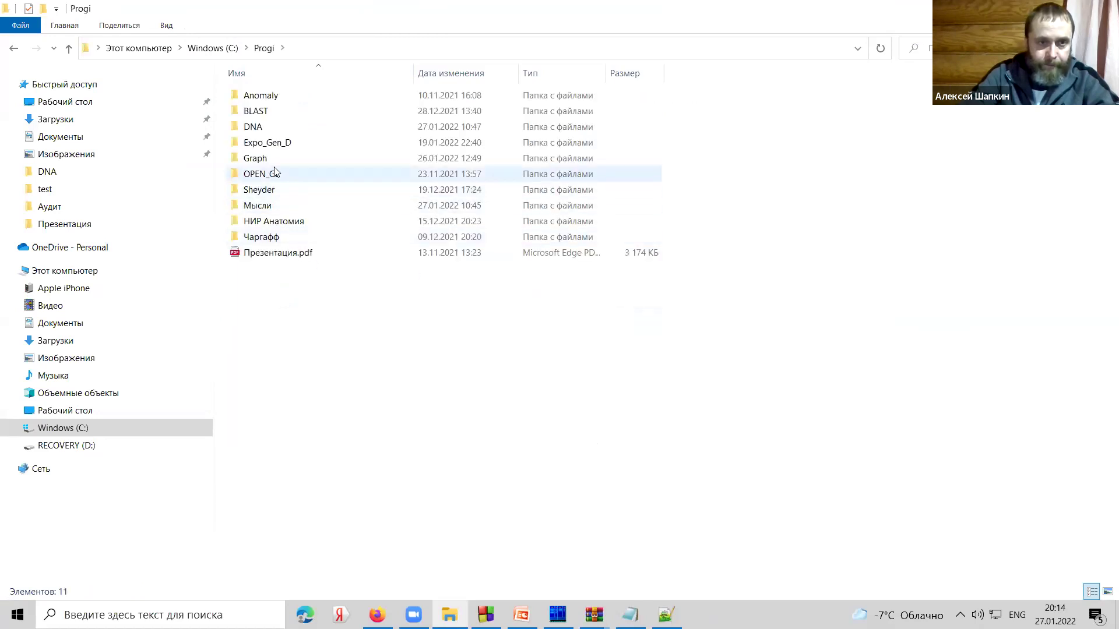
double_click(281, 142)
double_click(279, 112)
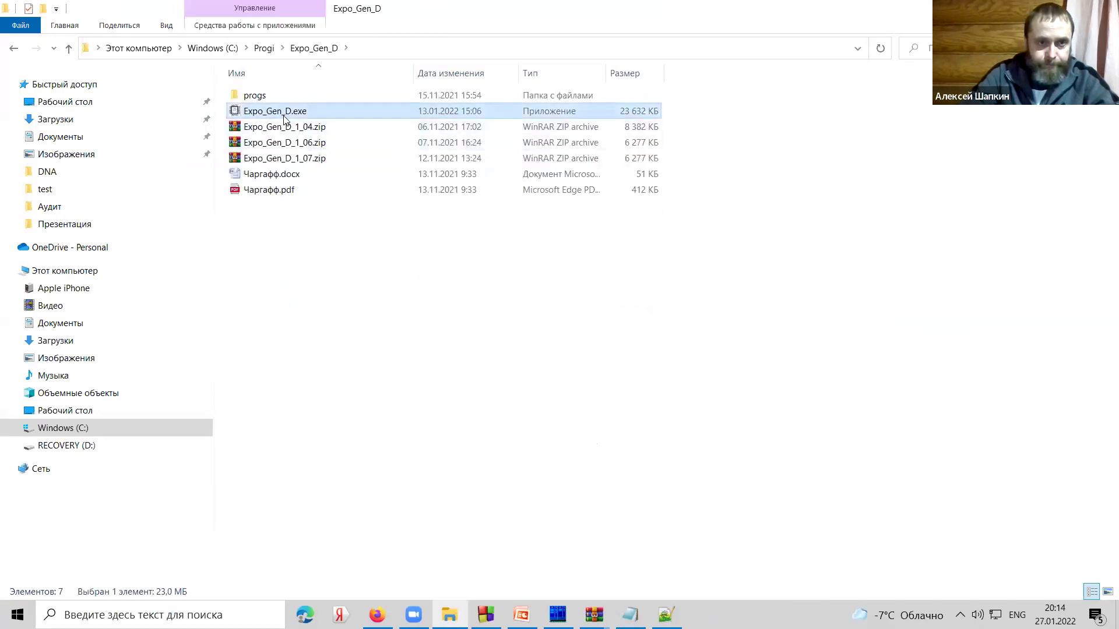
- Load chrMT_droz.fna from the DNA folder, search it for repeats of length 20, and close the list of found repeats
click(236, 151)
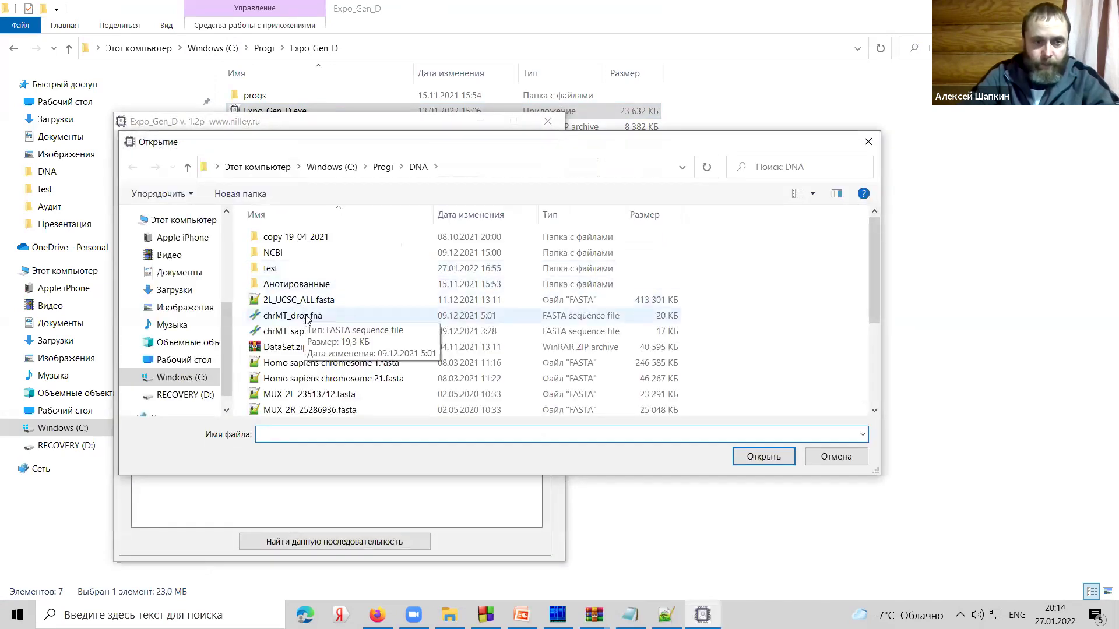
double_click(306, 318)
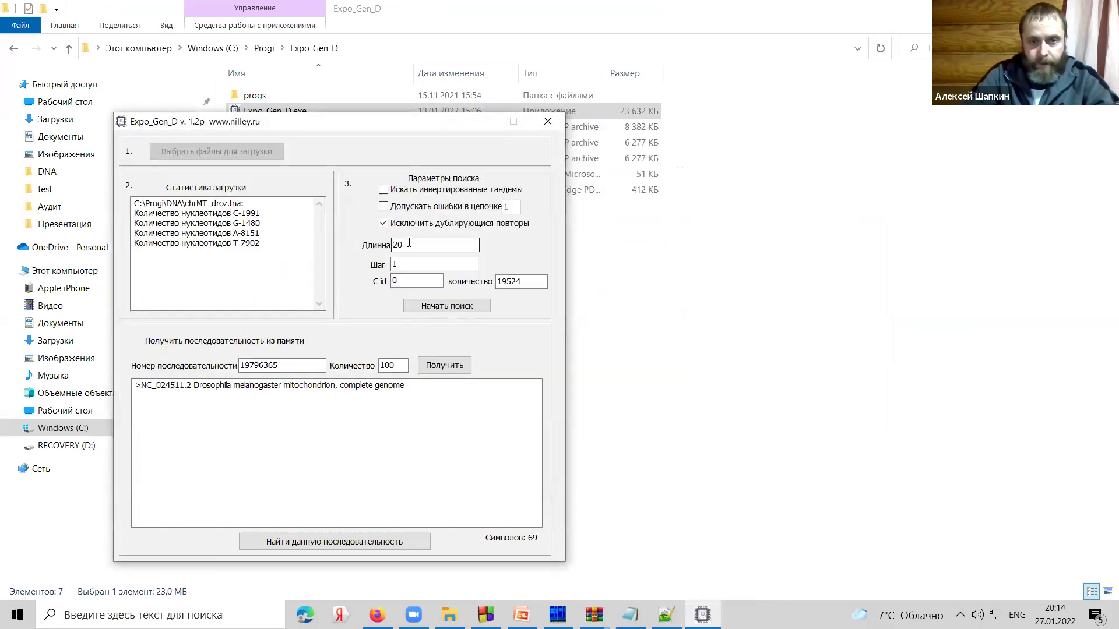
click(449, 307)
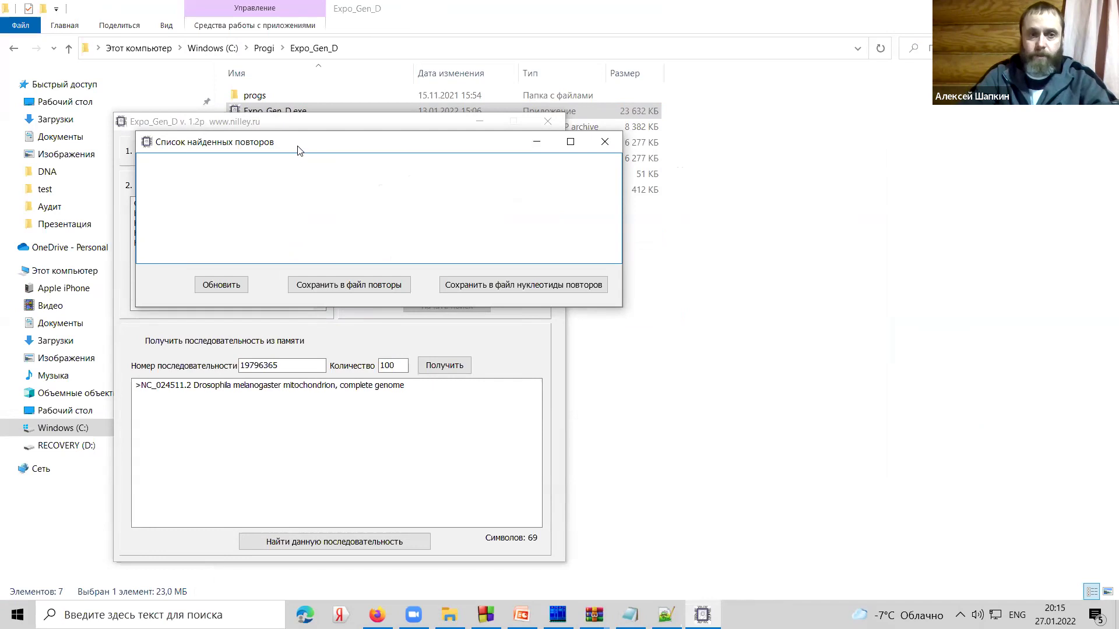
click(646, 329)
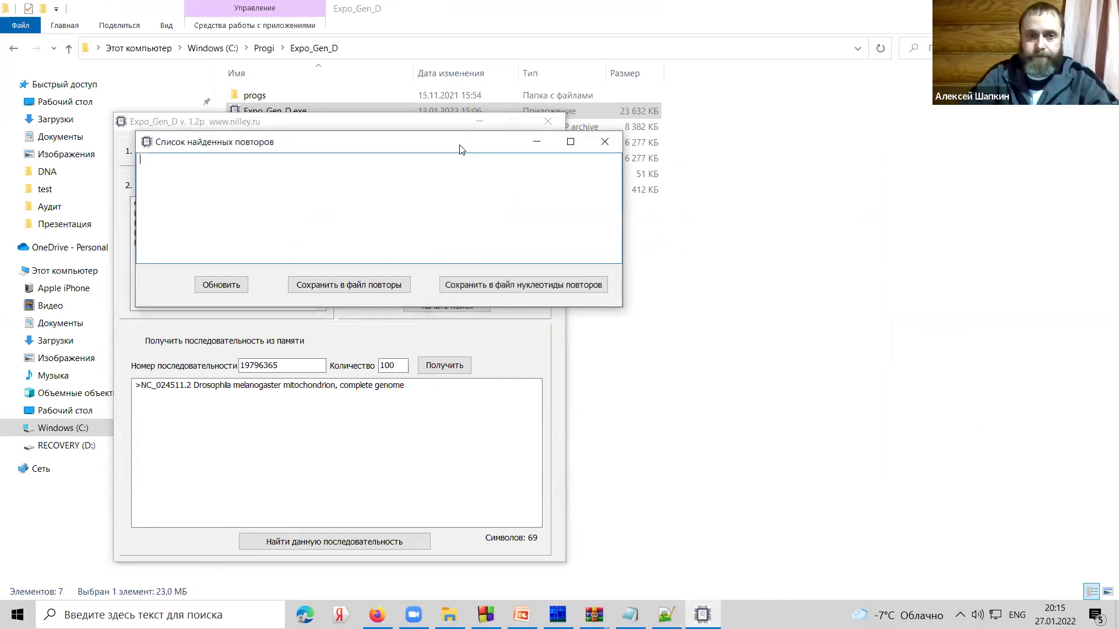
drag(456, 150, 876, 224)
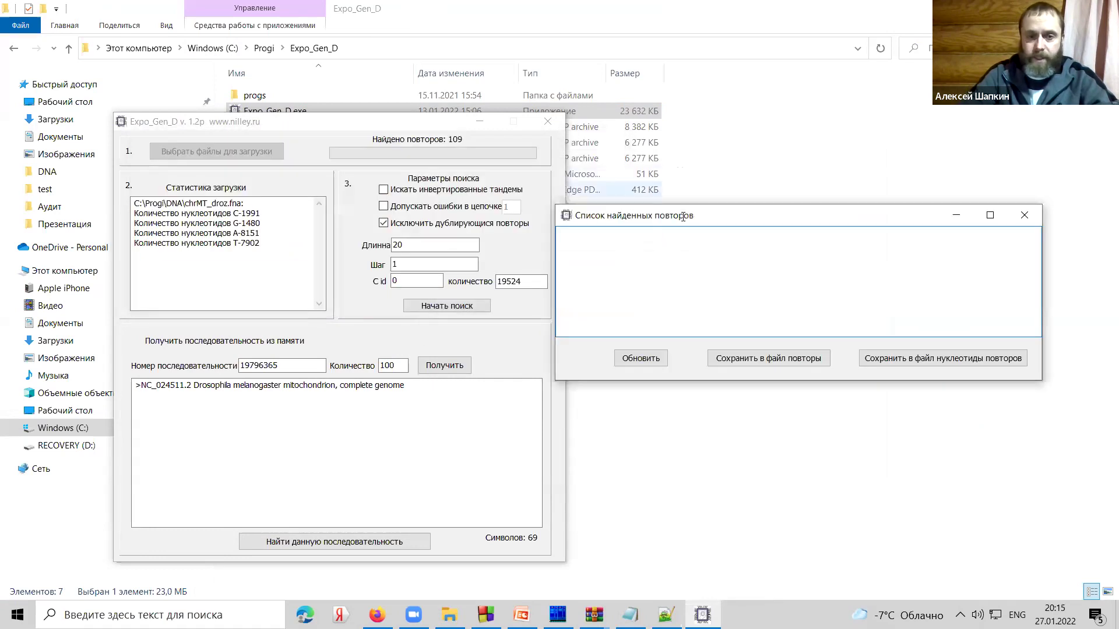
click(1024, 215)
- Set the repeat length to 10, rerun the search on the Drosophila mitochondrial sequence and refresh the list of found repeats
drag(415, 246, 368, 252)
text(10)
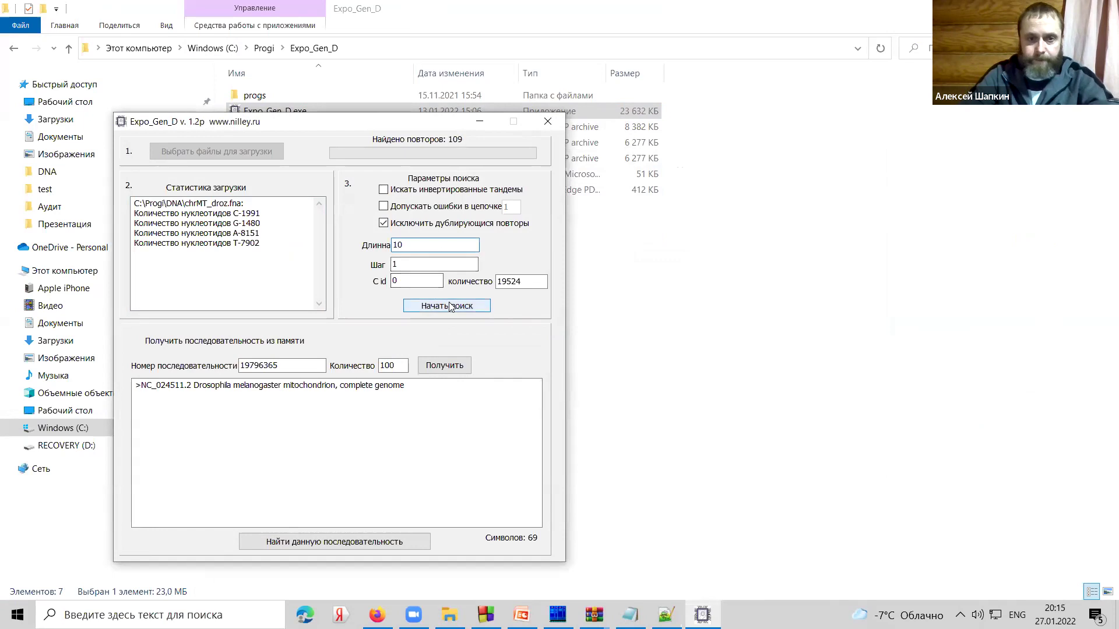
click(450, 307)
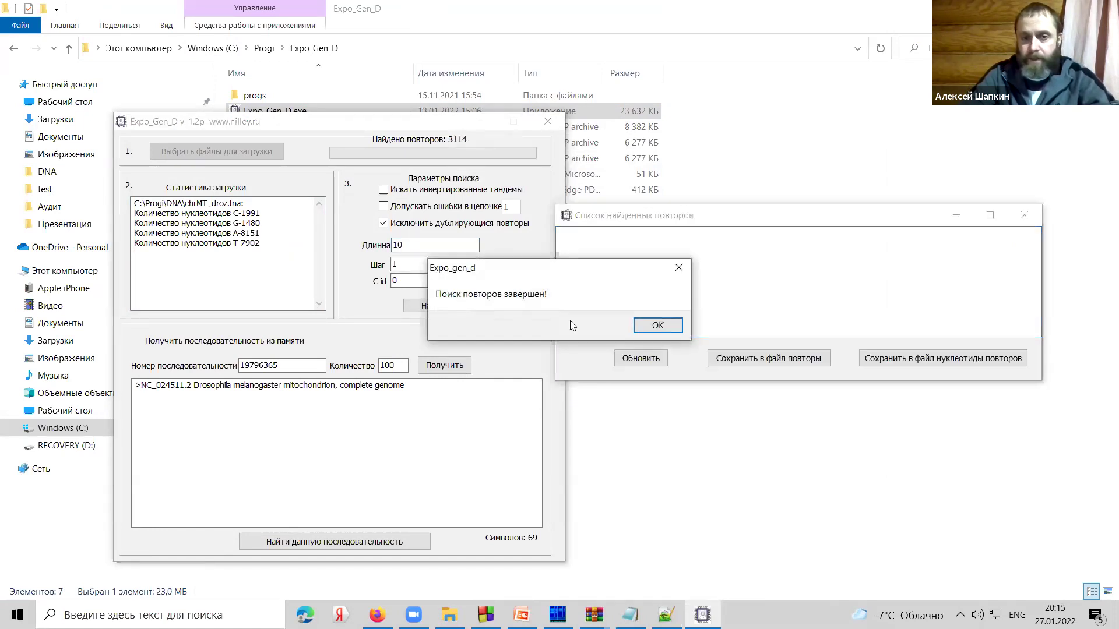
click(641, 328)
click(652, 362)
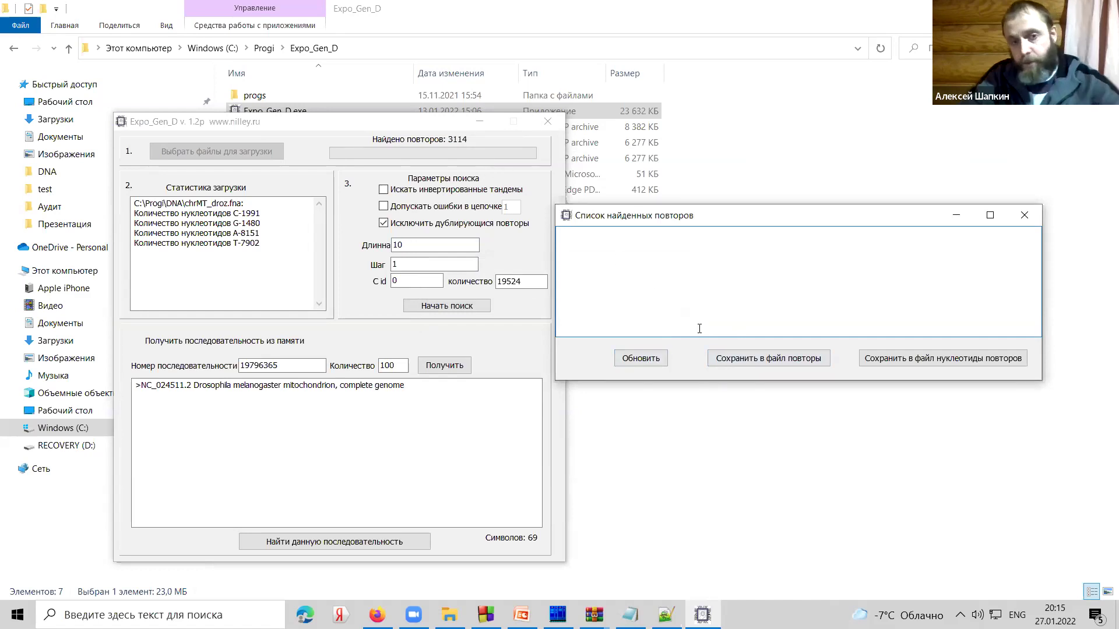
- Save the found Drosophila repeats as 1.txt in the OpenGL folder
click(767, 359)
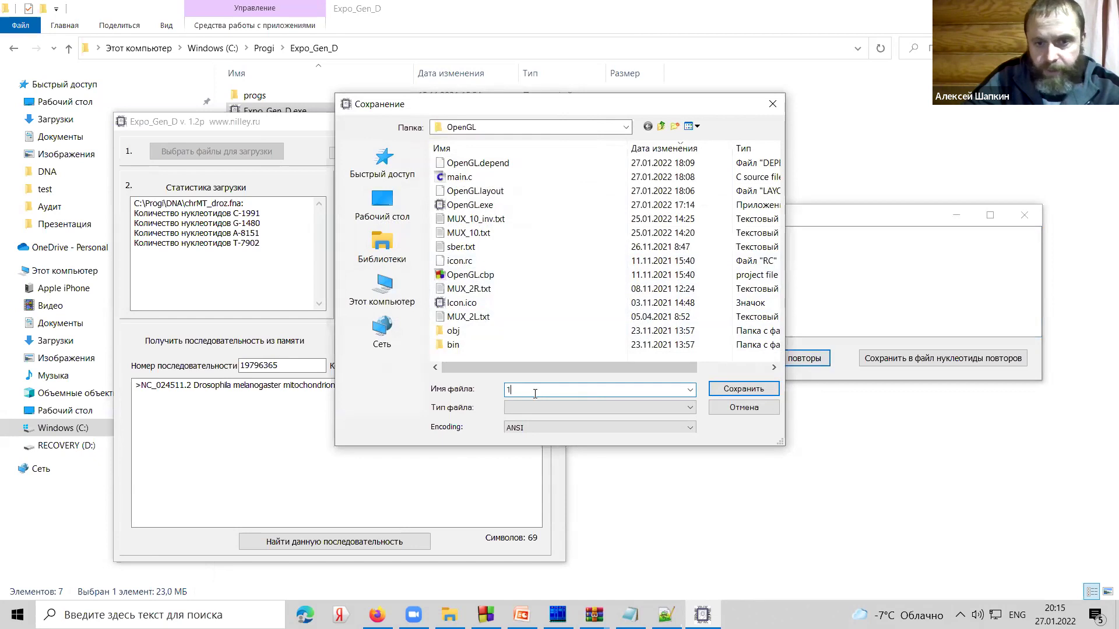
text(1.txt)
key(Return)
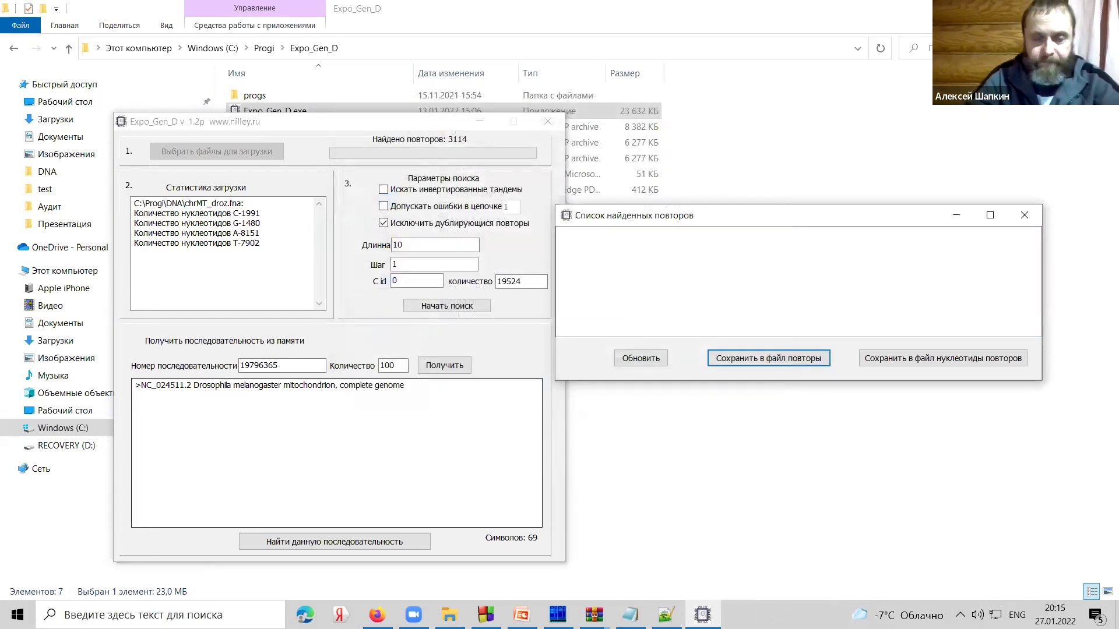
- Restart Expo_Gen_D and load the human mitochondrial sequence chrMT_sap.fna from the DNA folder
click(548, 122)
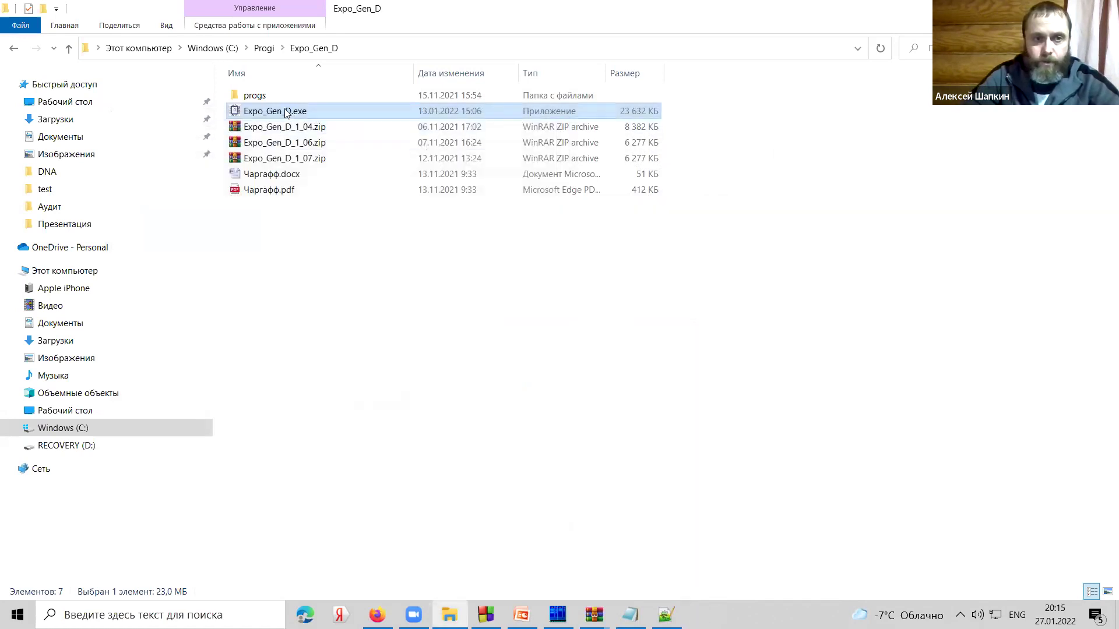
double_click(285, 112)
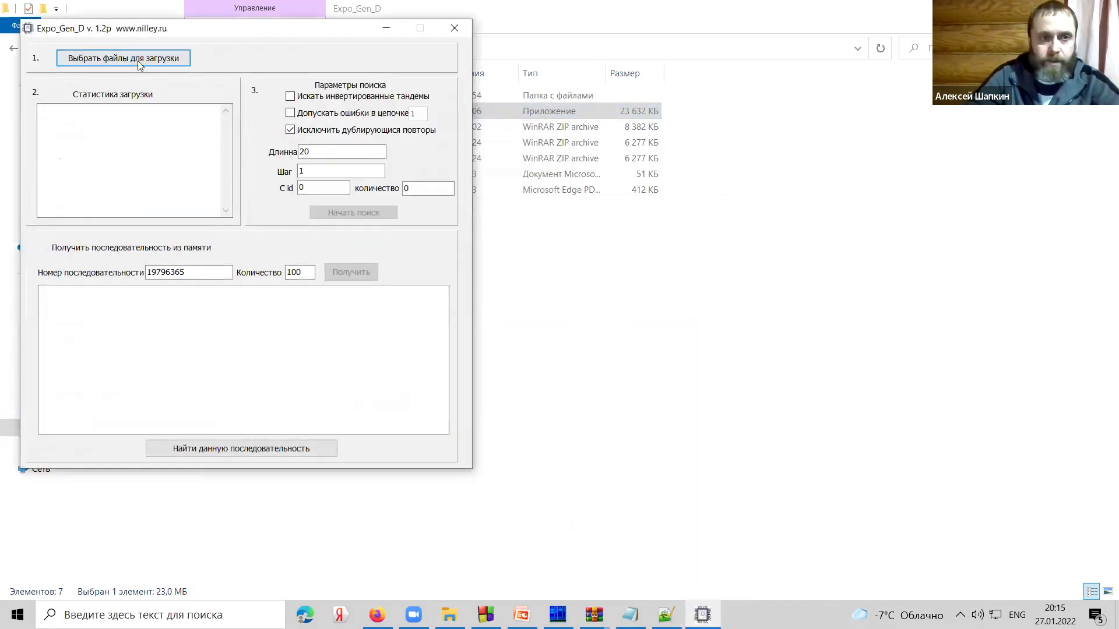
click(141, 64)
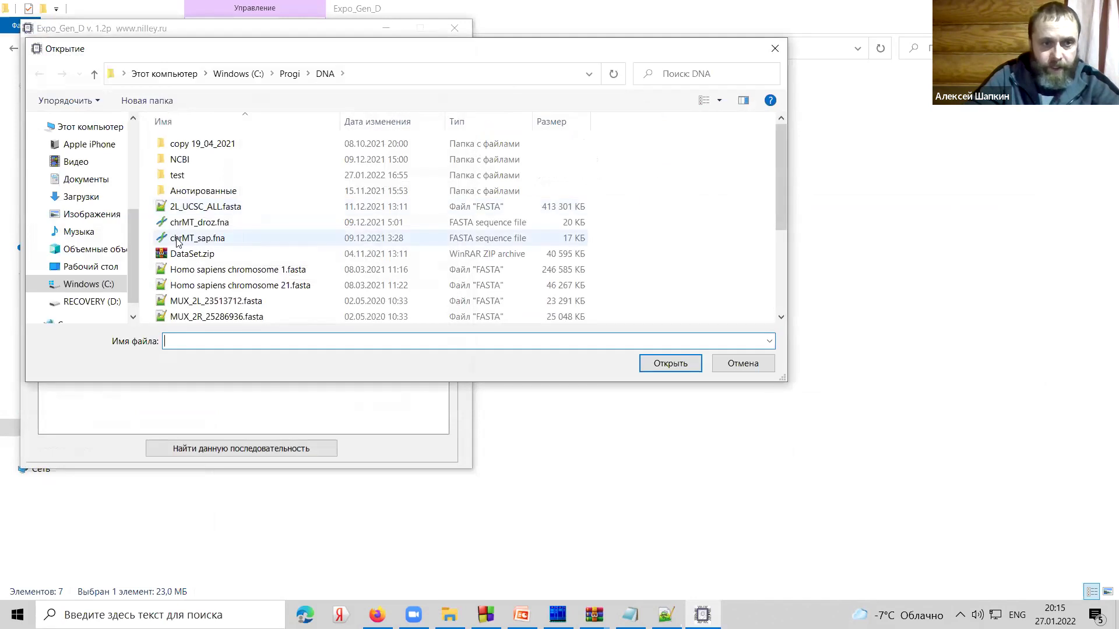
double_click(211, 240)
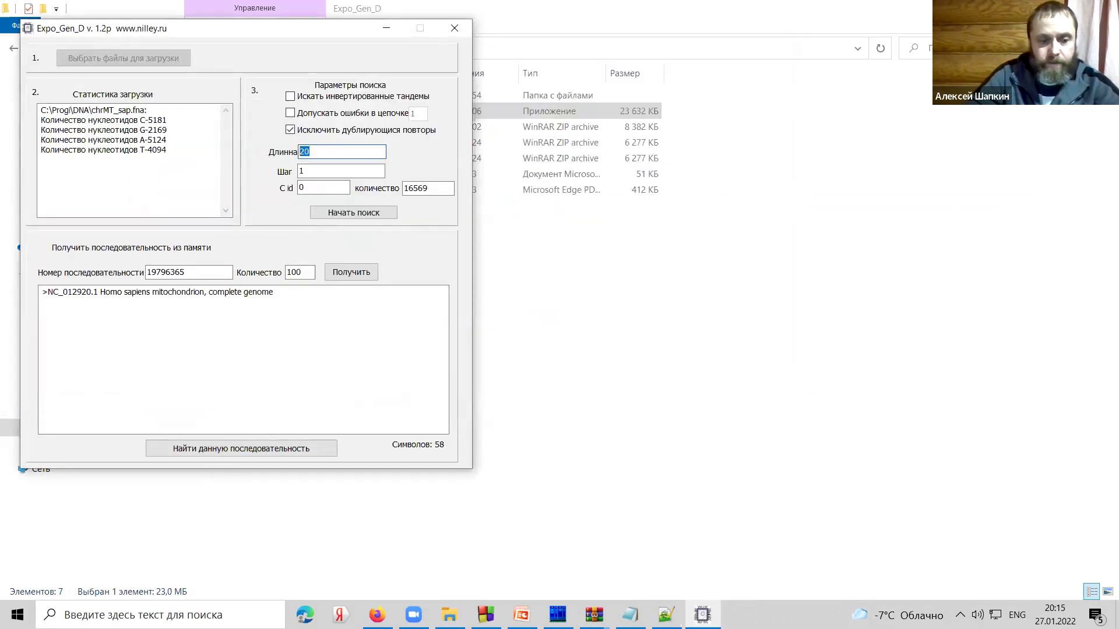
- Search the human mitochondrial sequence for repeats of length 10 and save them as 2.txt in the OpenGL folder
click(350, 214)
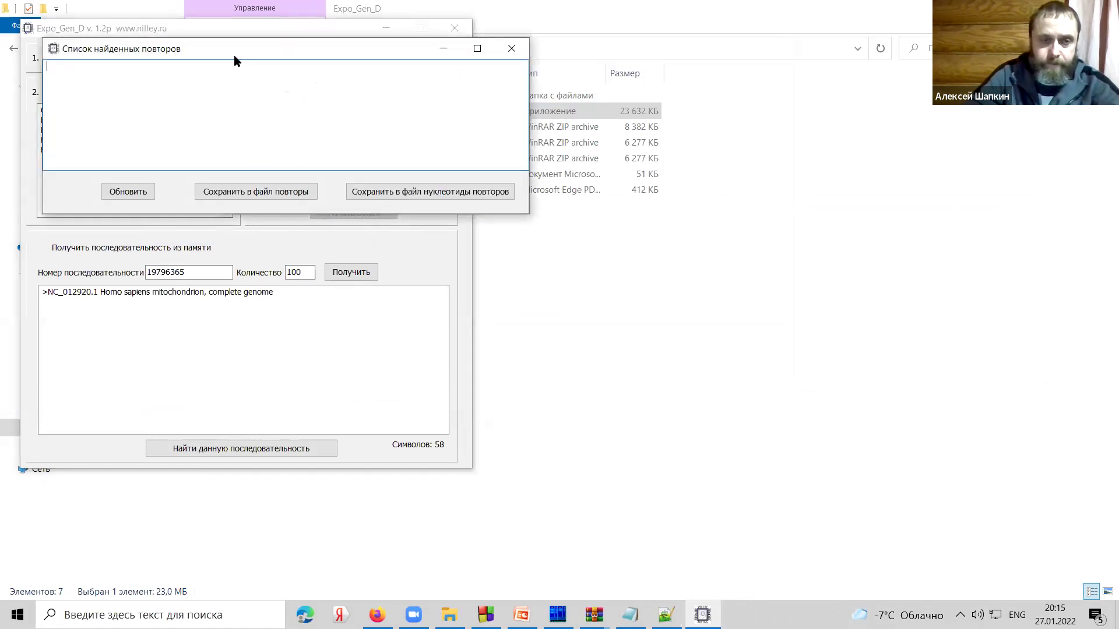
click(638, 320)
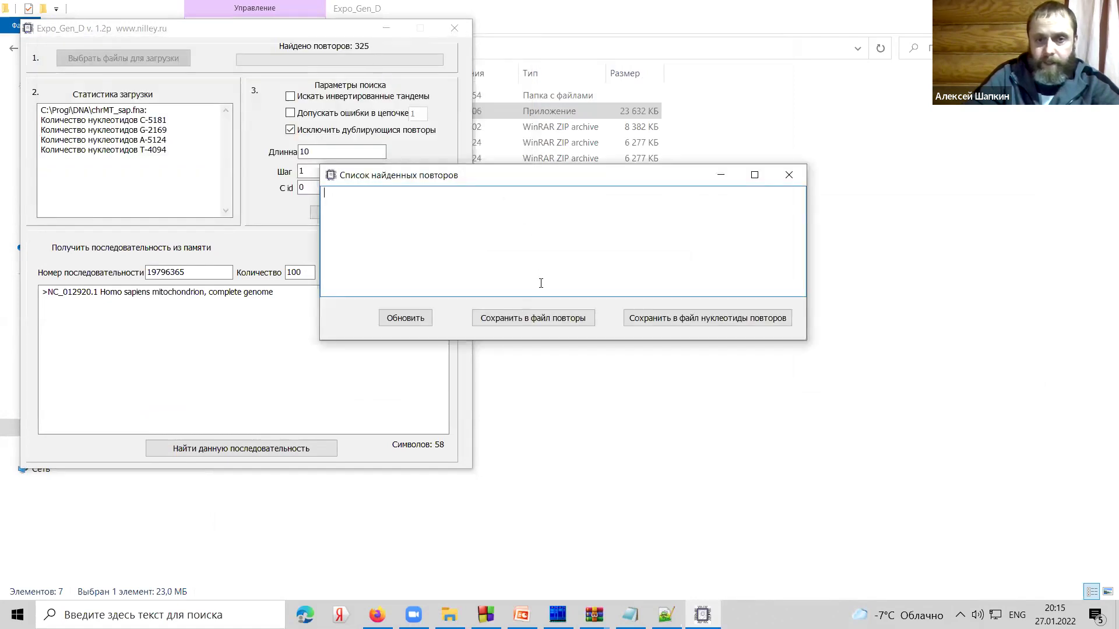
click(511, 317)
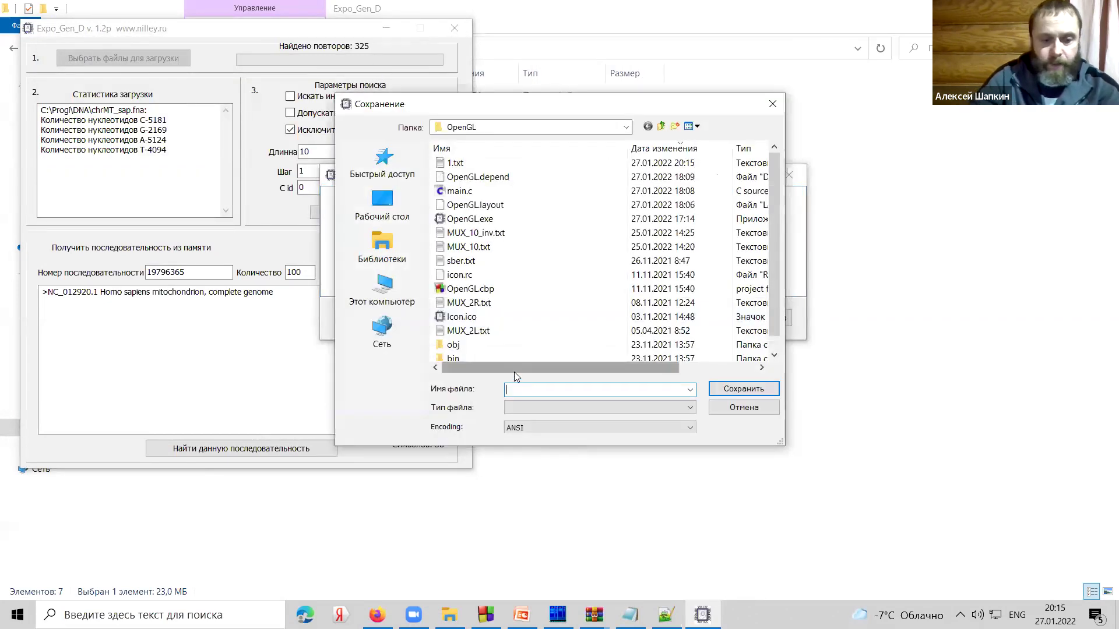
text(2.txt)
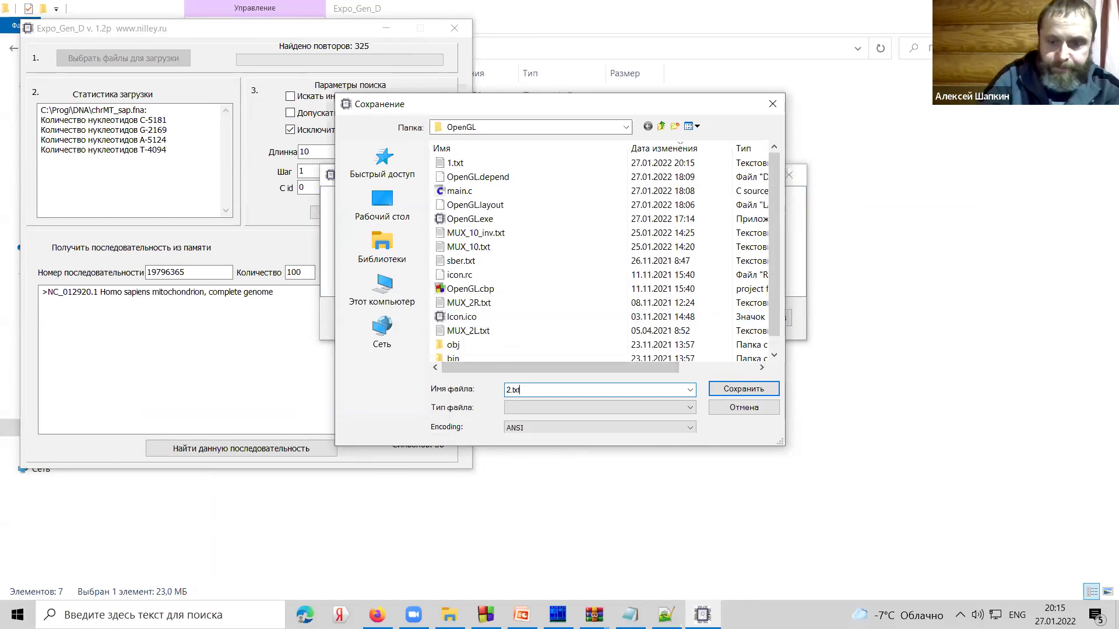
key(Return)
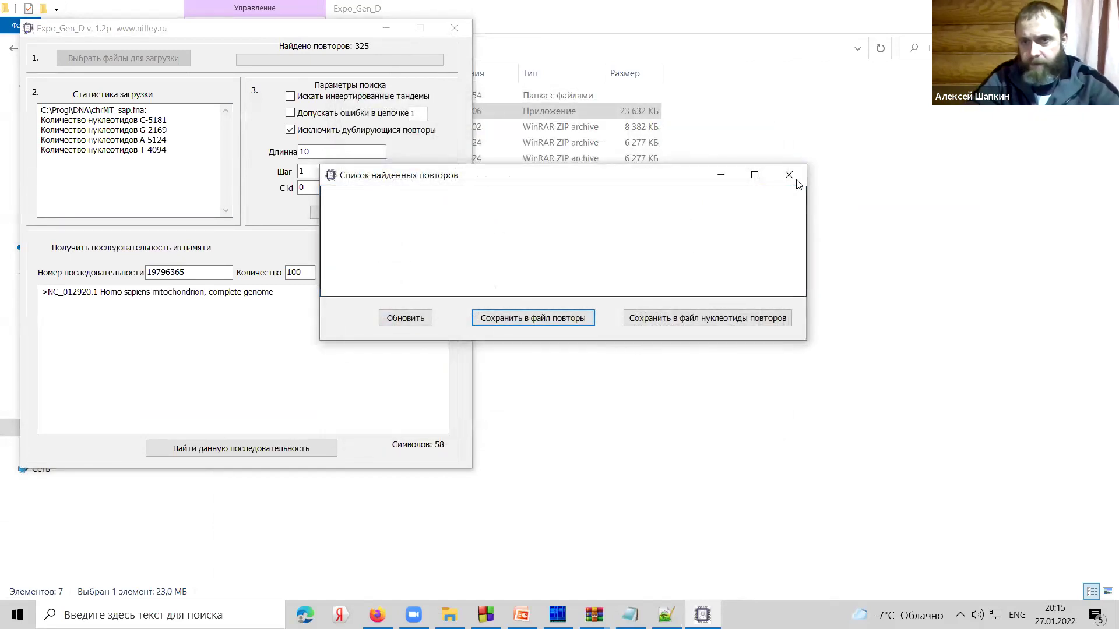
click(792, 178)
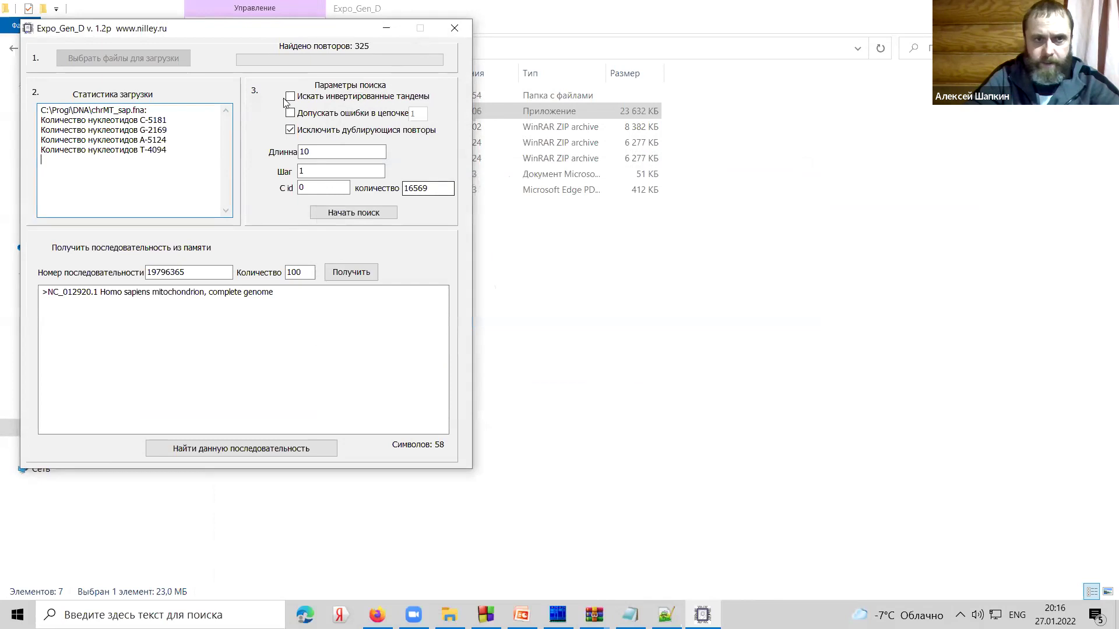
- Close Expo_Gen_D, switch to Code::Blocks and uncomment the second open_file call in main.c
drag(211, 29, 308, 96)
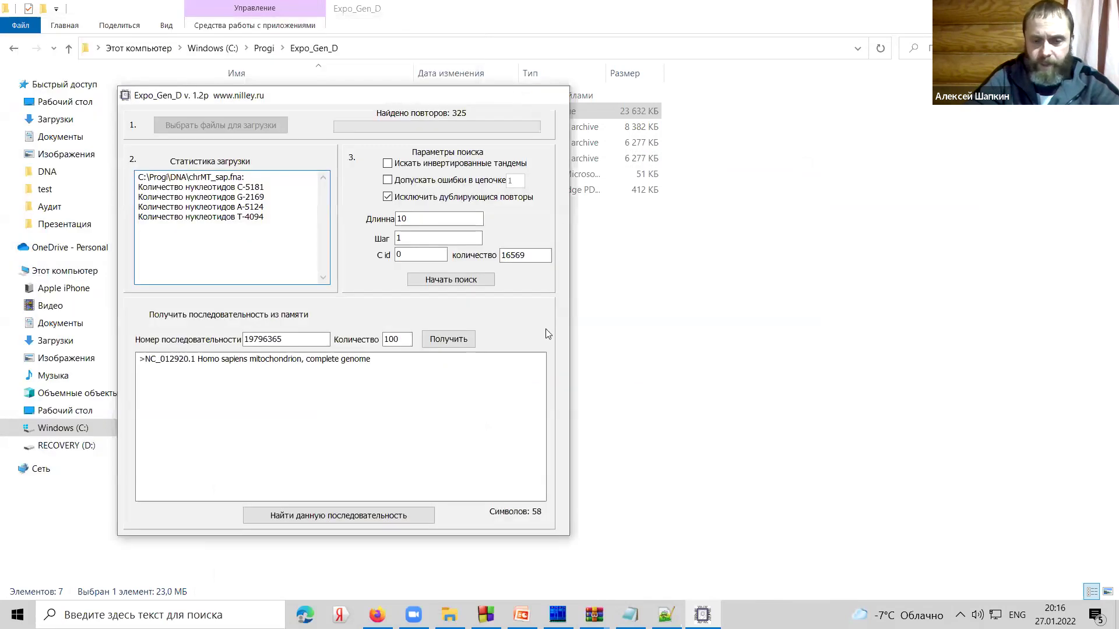
key(alt+F4)
click(486, 615)
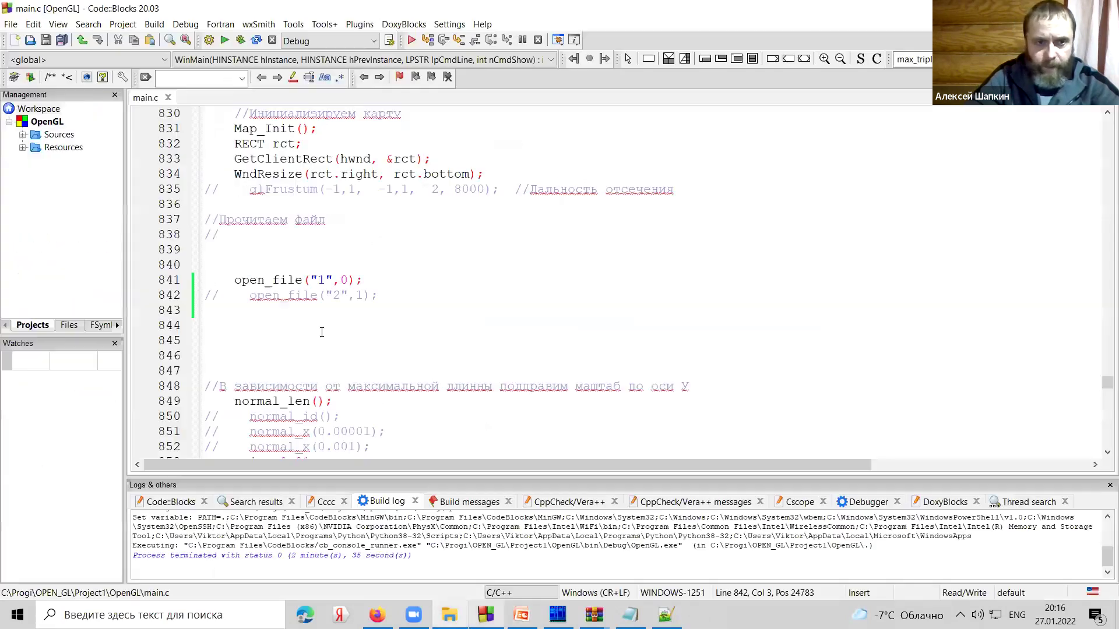
key(BackSpace)
key(BackSpace)
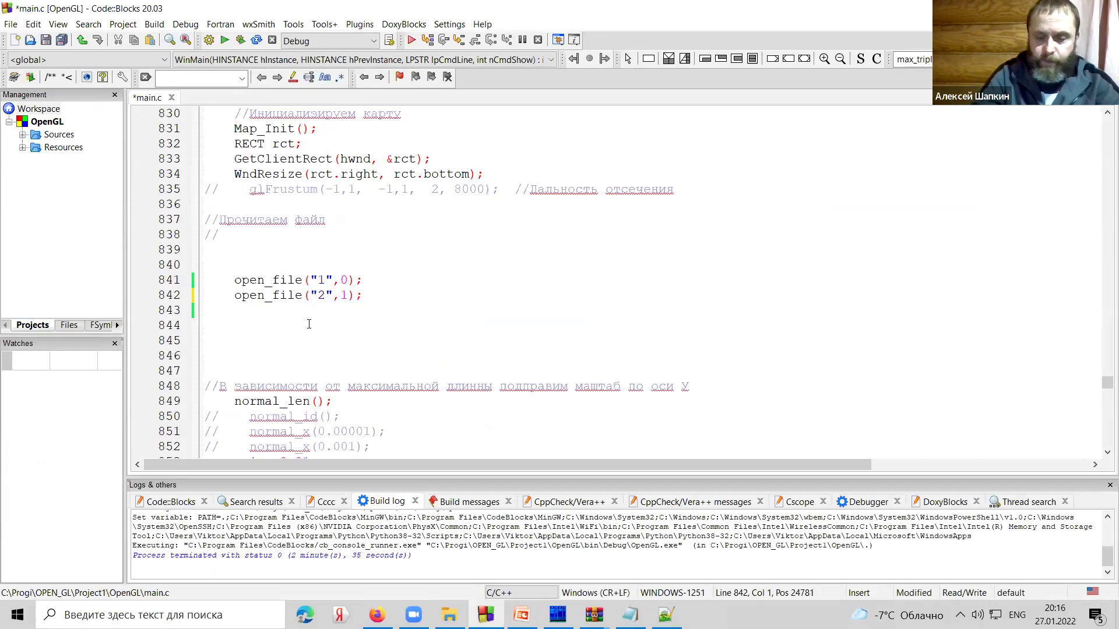
- Change the file names in the two open_file calls to 1.txt and 2.txt, and build and run the OpenGL project
click(326, 280)
text(.)
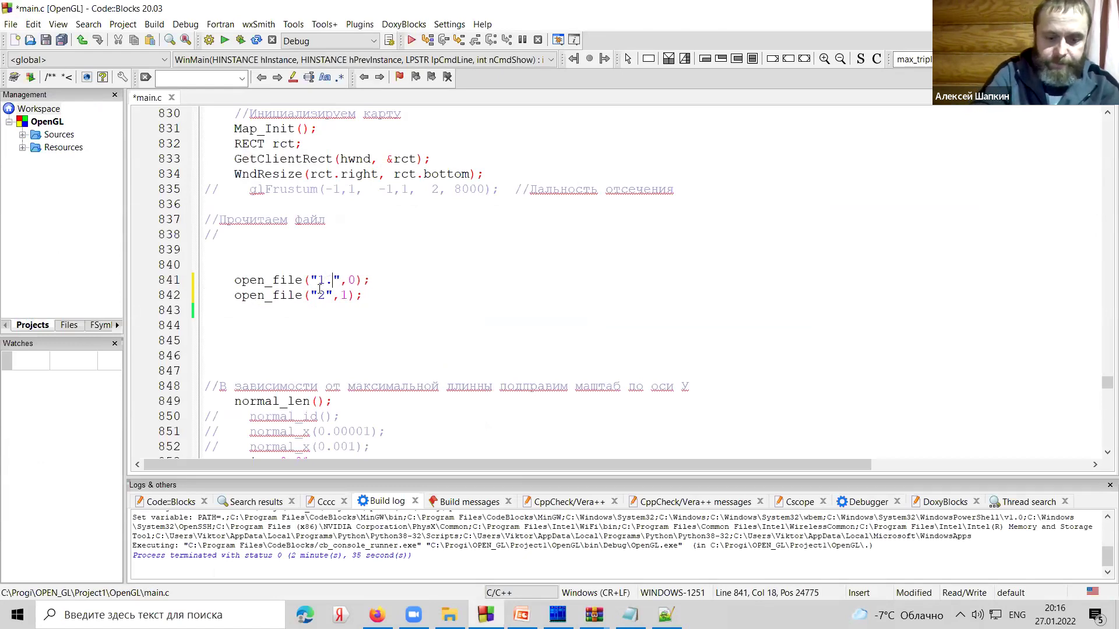
text(txt)
key(Down)
key(Left)
key(Left)
key(Left)
key(Left)
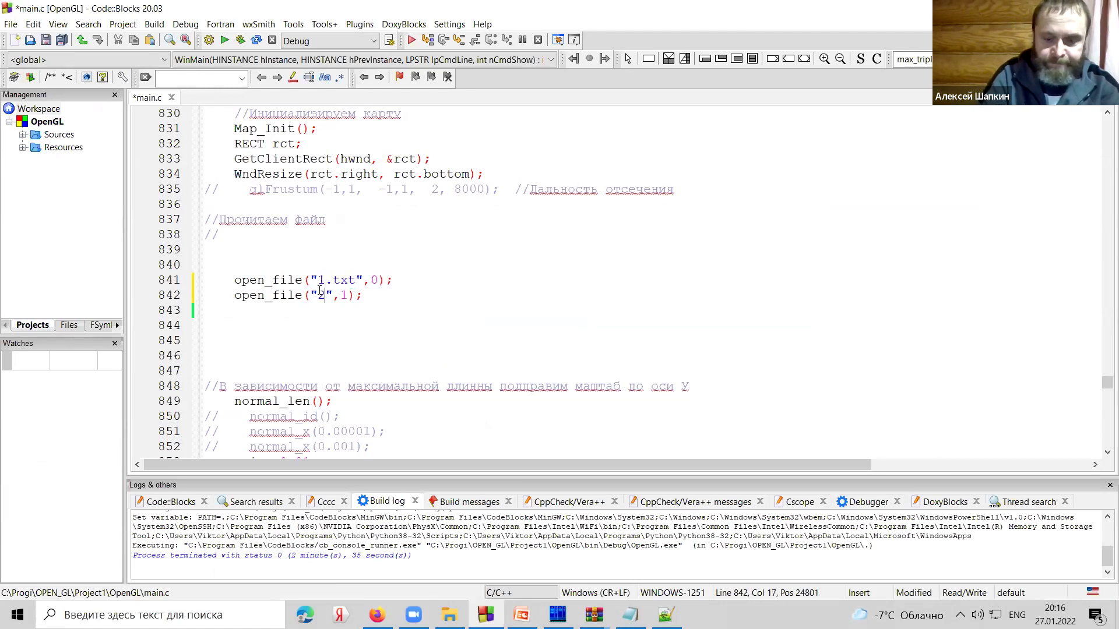
text(.txt)
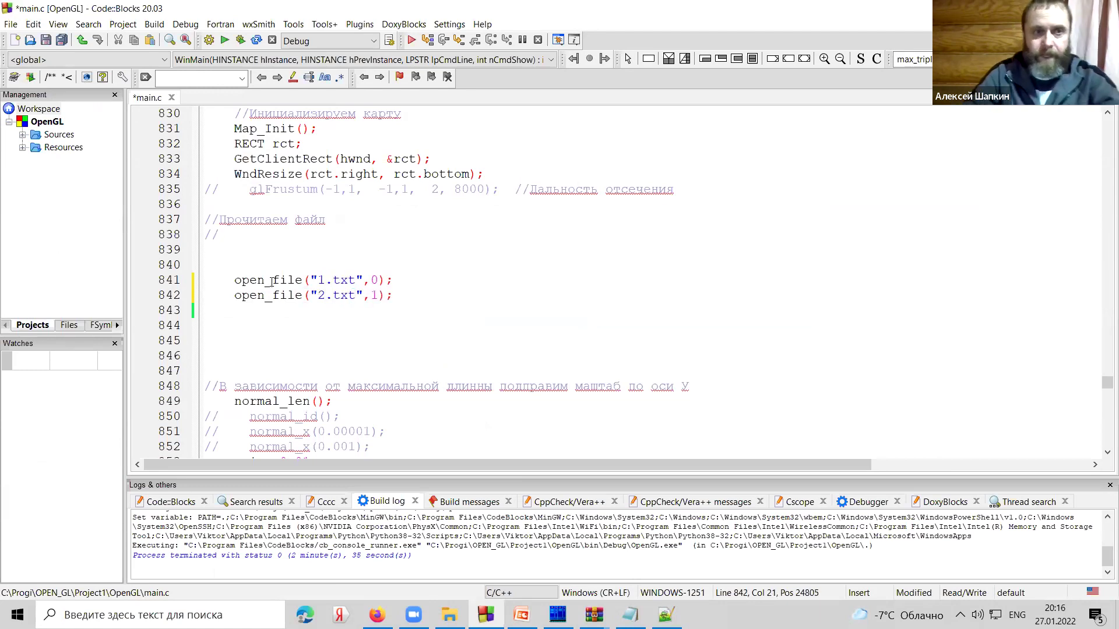
click(240, 40)
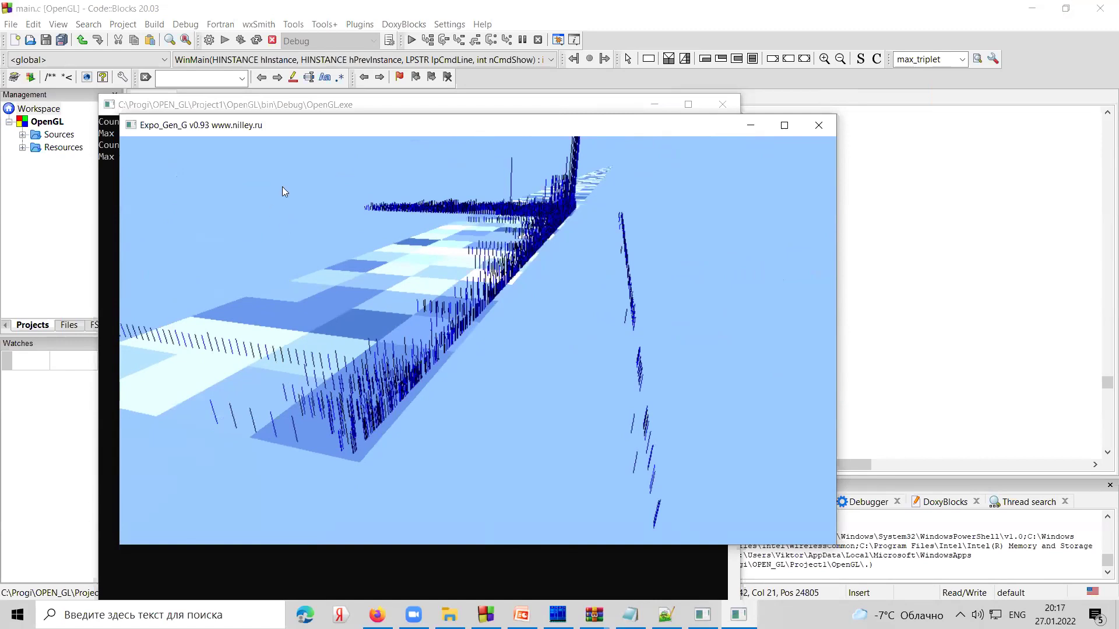
- Move the Expo_Gen_G window down slightly, and look up the details of chrMT_droz.fna in File Explorer's Progi\DNA folder
drag(334, 135, 339, 169)
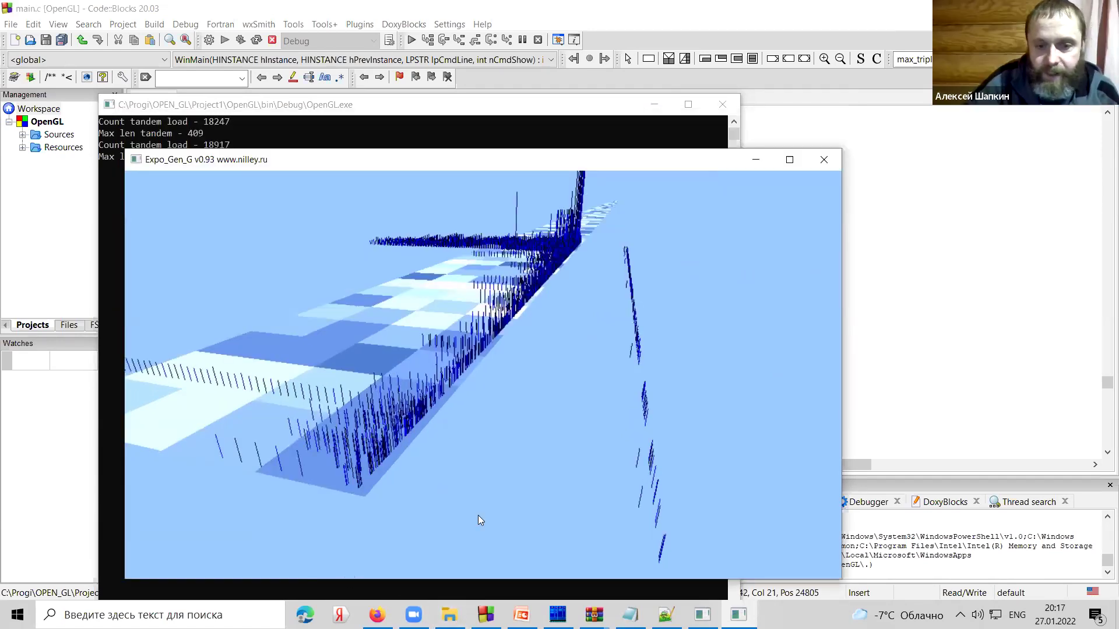
click(449, 615)
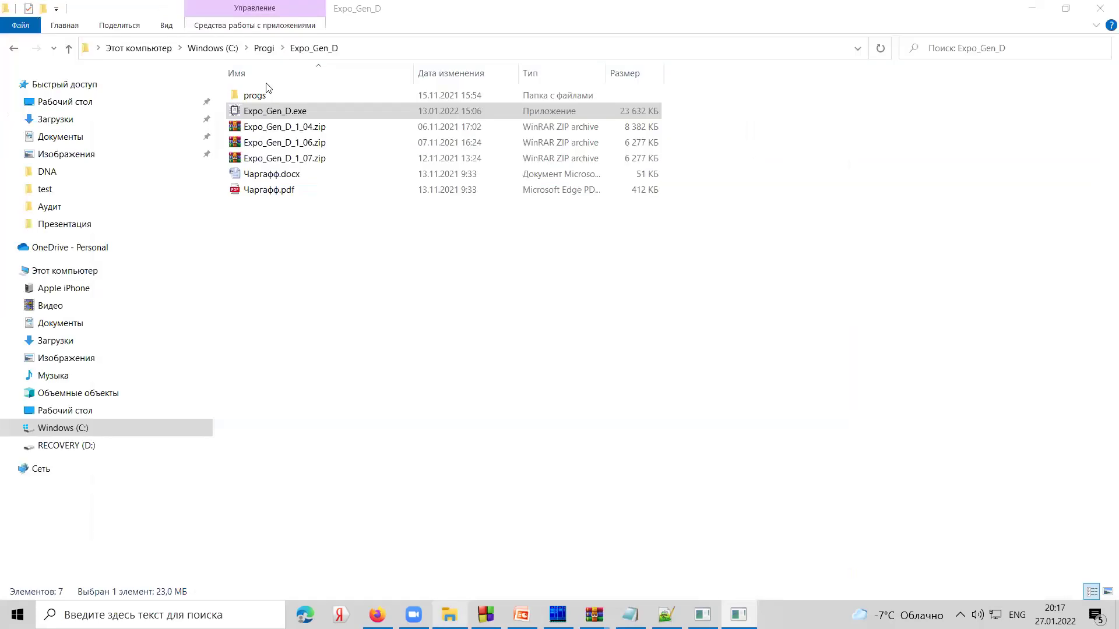
click(263, 48)
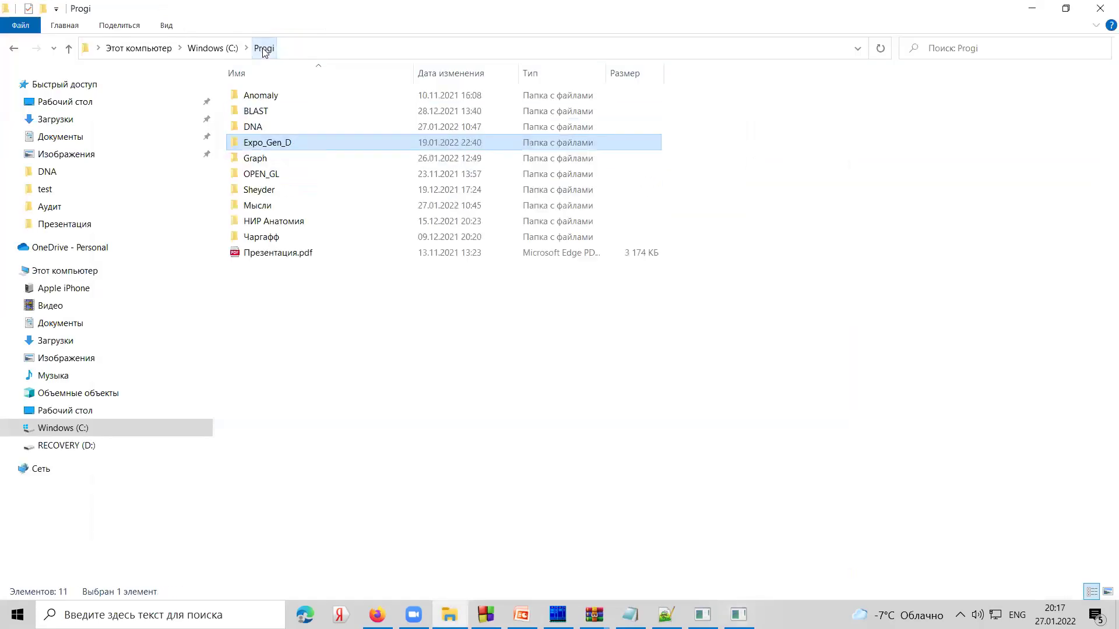
double_click(265, 126)
click(256, 175)
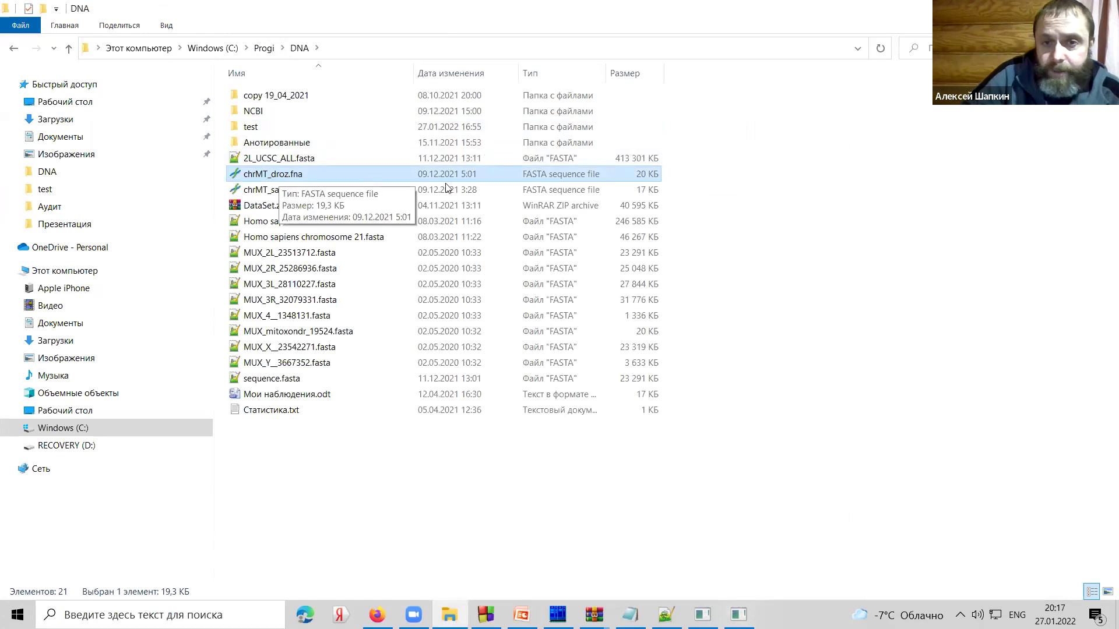
- Open chrMT_droz.fna in UGENE and close the program without updating or saving the project
double_click(280, 176)
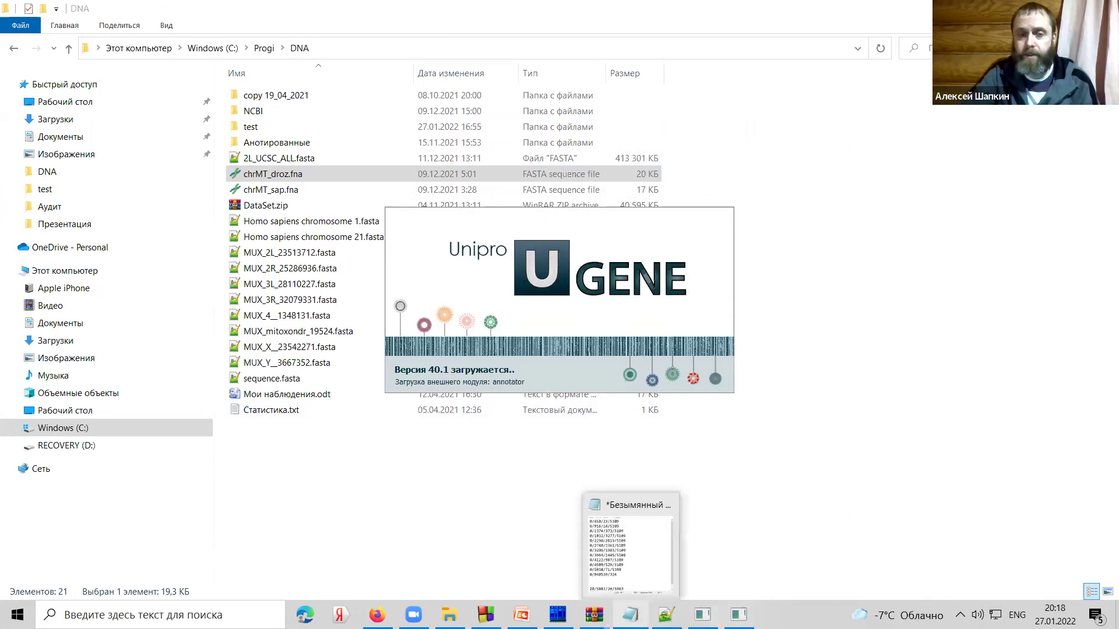
mouse_move(596, 609)
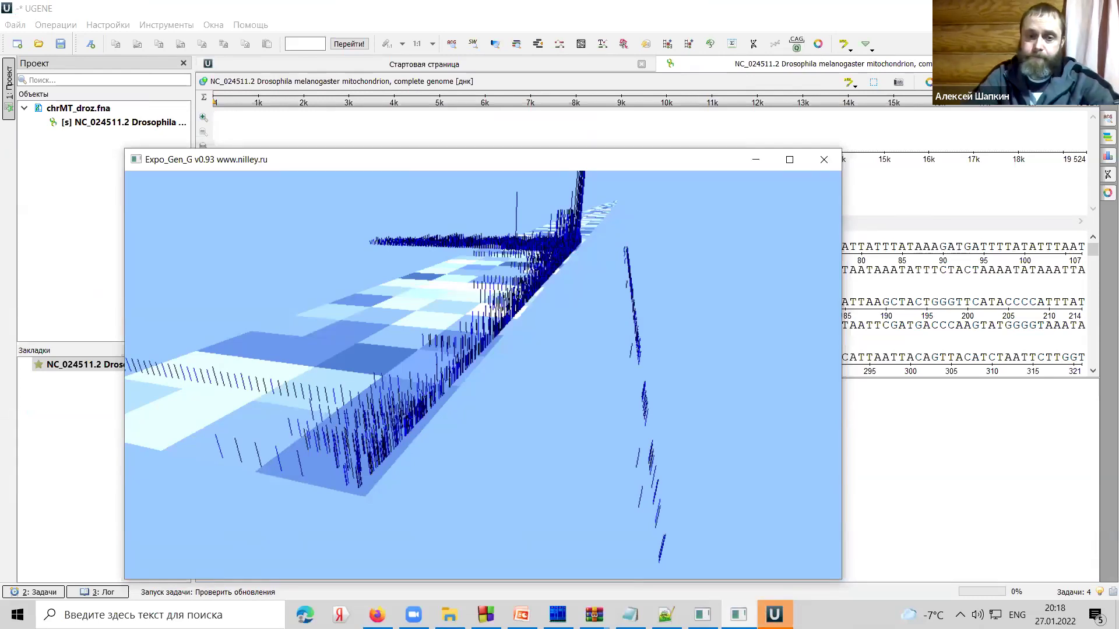
key(Escape)
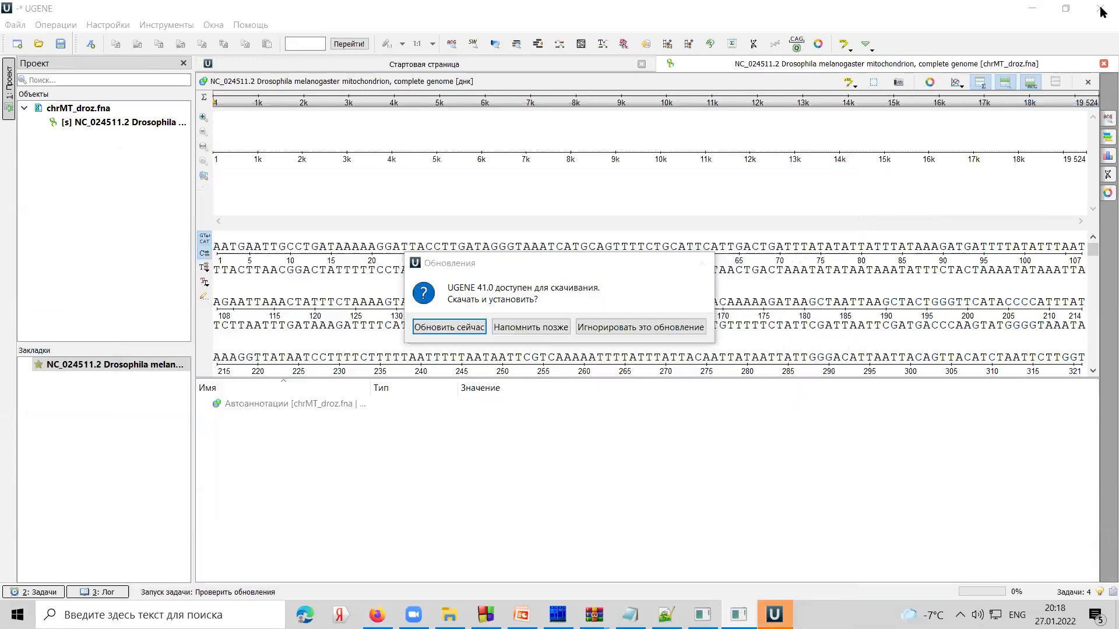
click(538, 330)
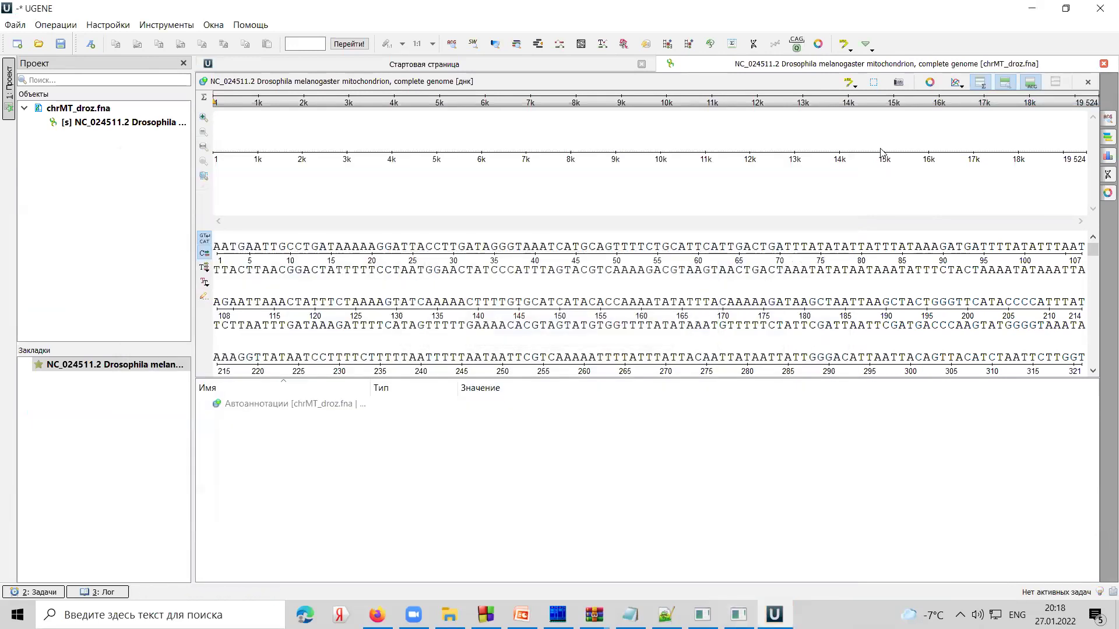
click(1101, 9)
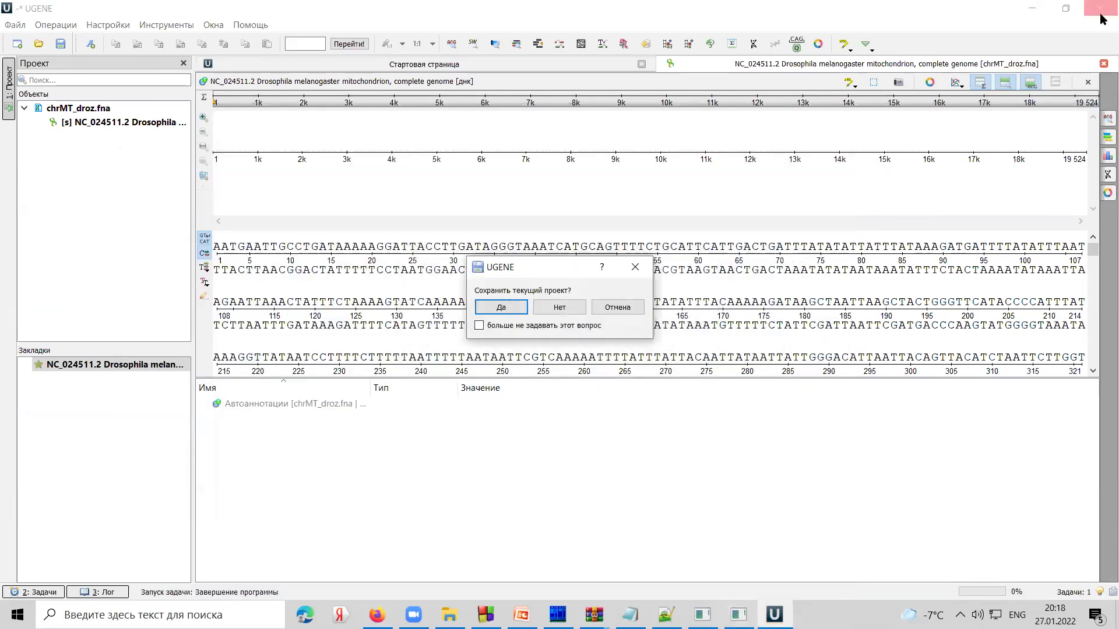
click(560, 309)
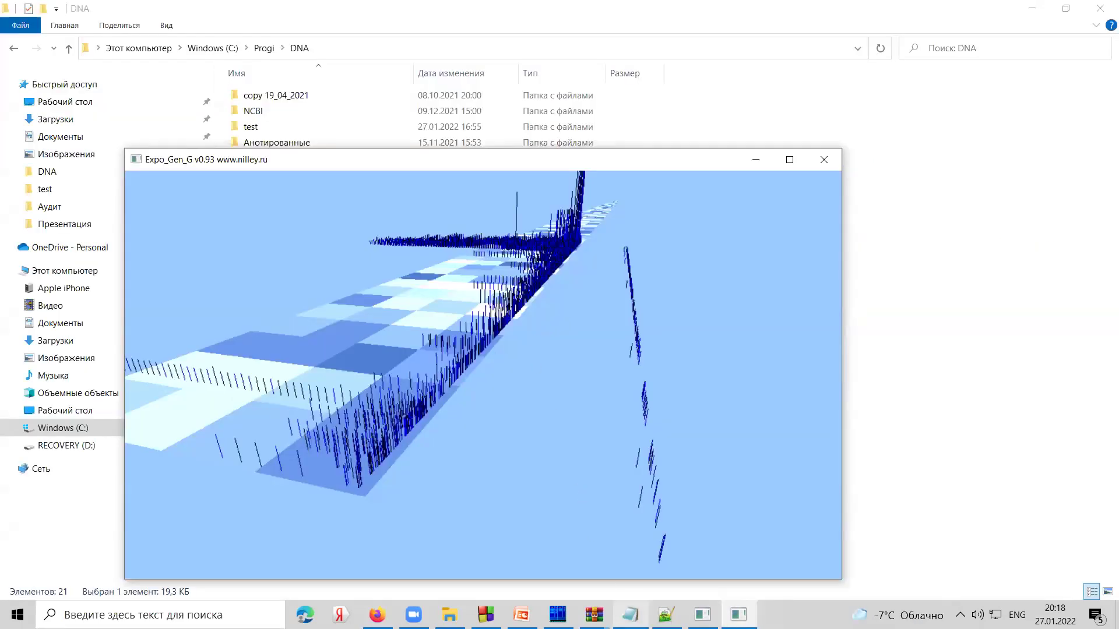
- Examine the loaded tandem counts and maximum lengths in the OpenGL.exe console, and return to the Expo_Gen_G 3D view
mouse_move(702, 615)
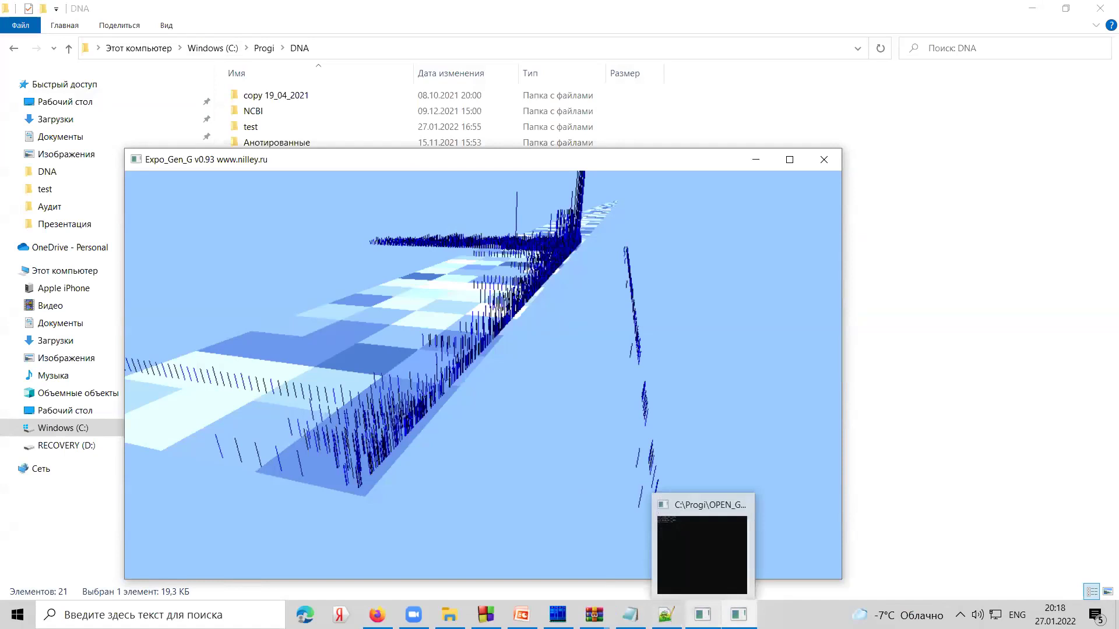
click(702, 554)
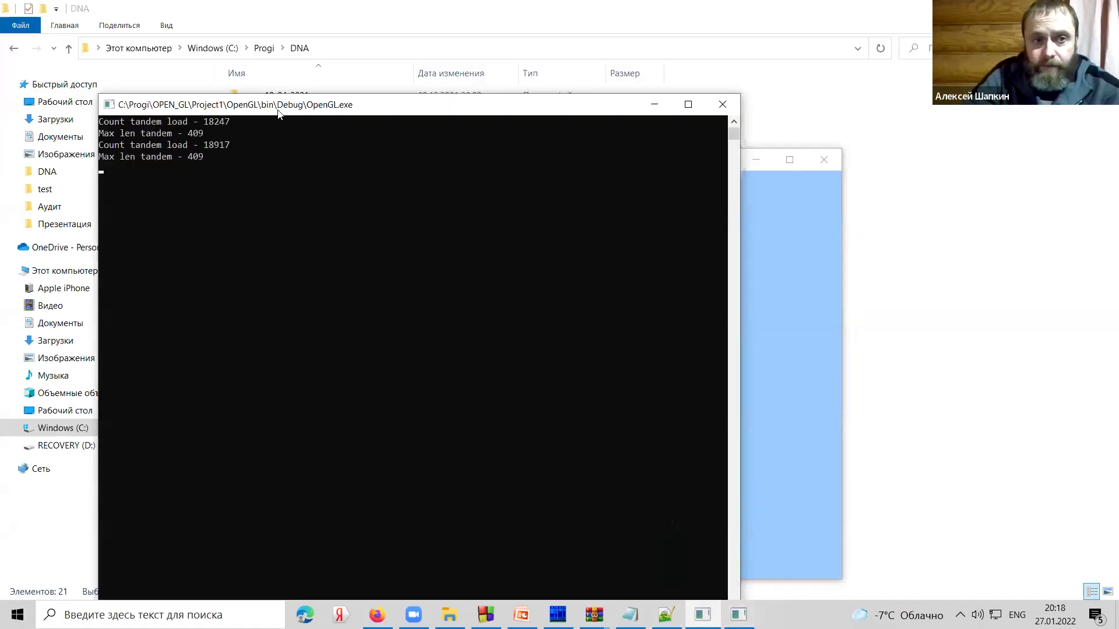
drag(278, 113, 252, 57)
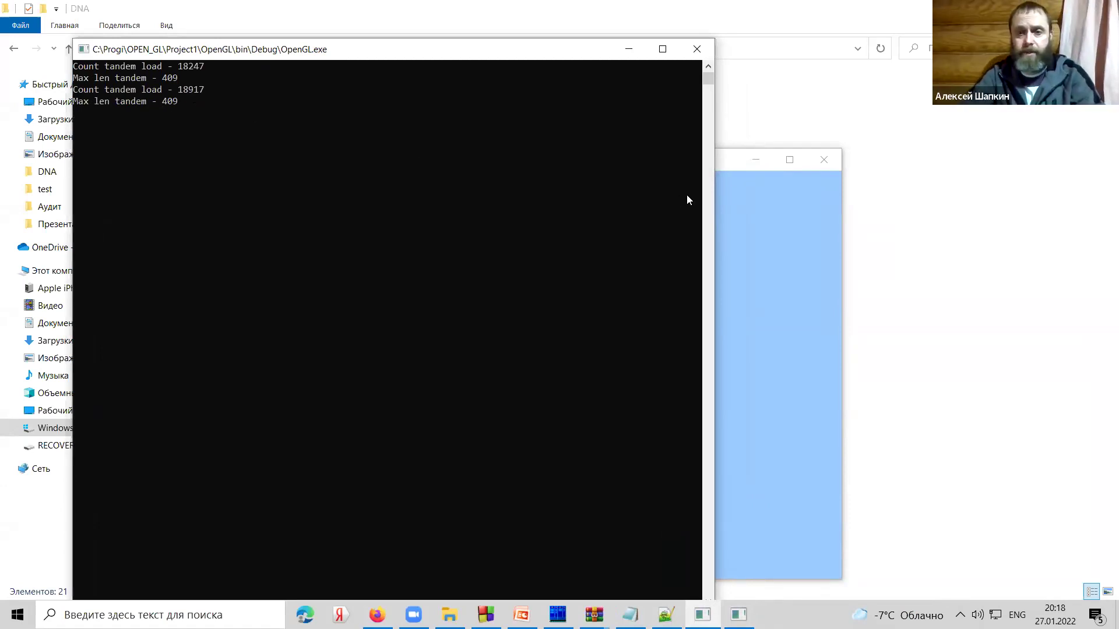
click(733, 164)
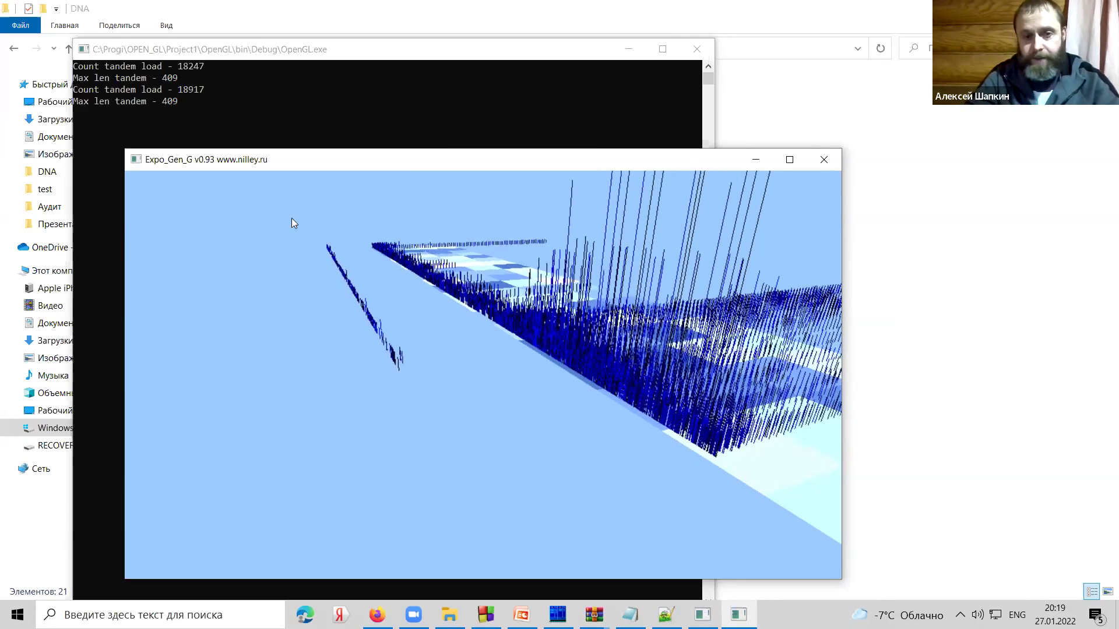
- Close the Expo_Gen_G visualization with its console and switch to the NILLEY Sberloga v5.pptx presentation in PowerPoint
click(373, 78)
click(711, 79)
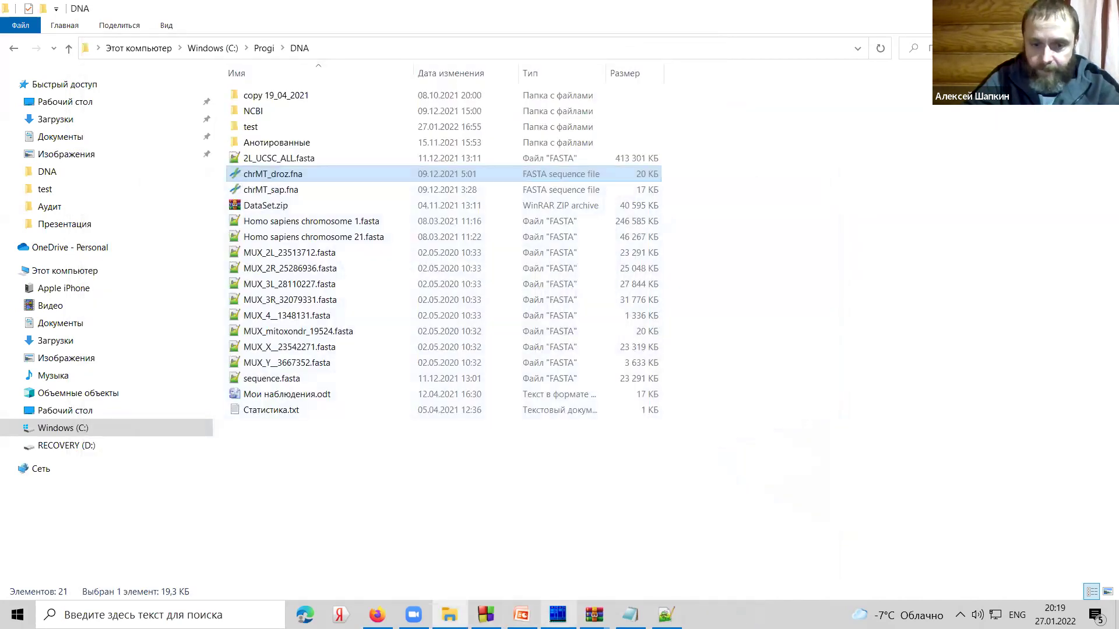
click(521, 615)
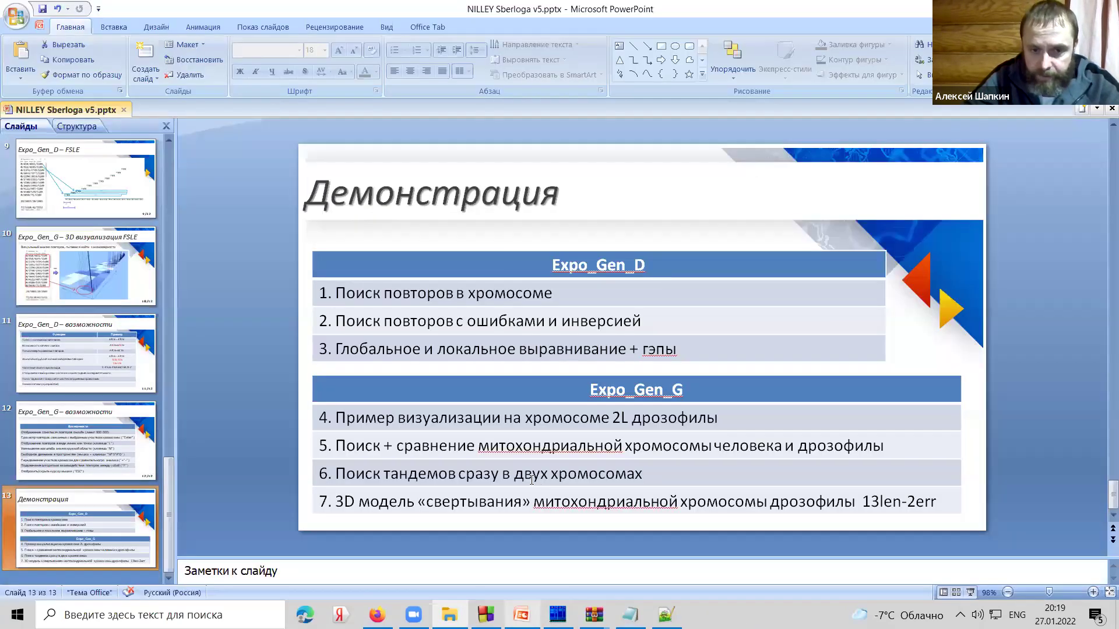